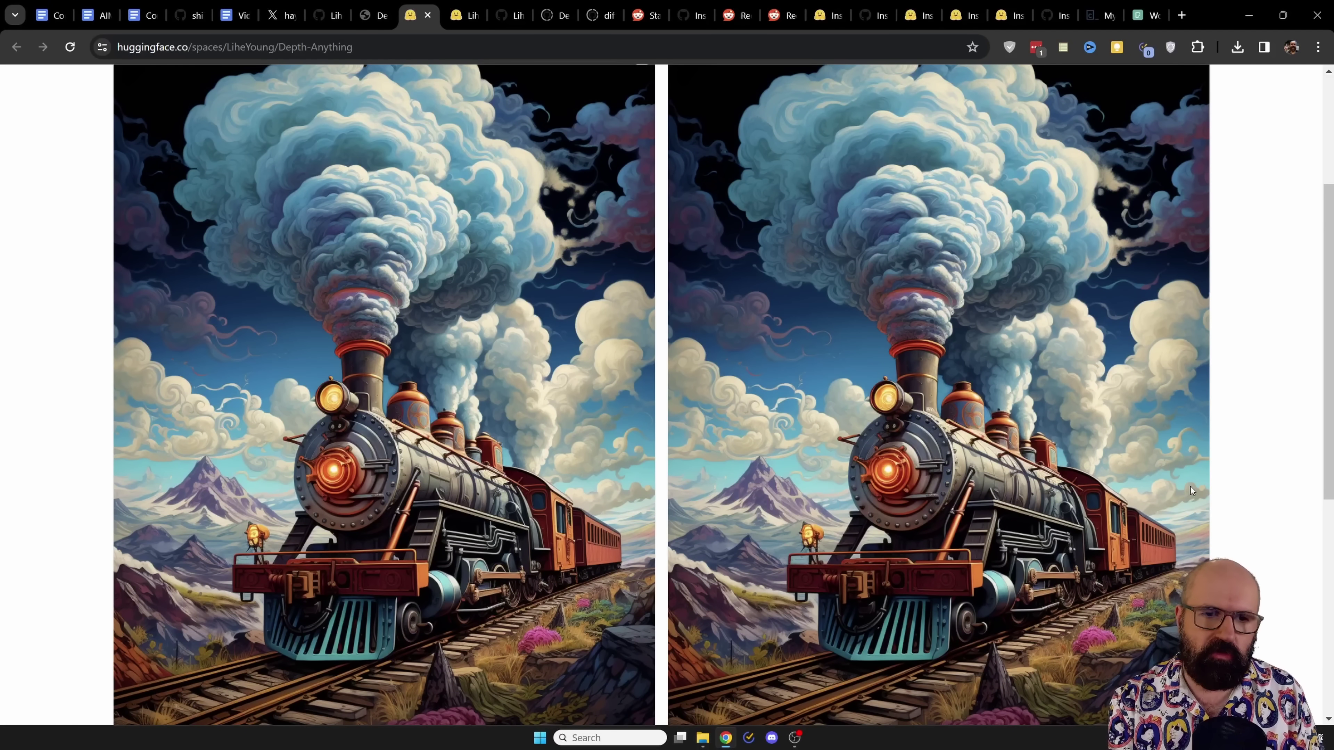
- Slide the comparison divider back and forth between the train painting and its purple depth map
drag(1197, 492, 651, 484)
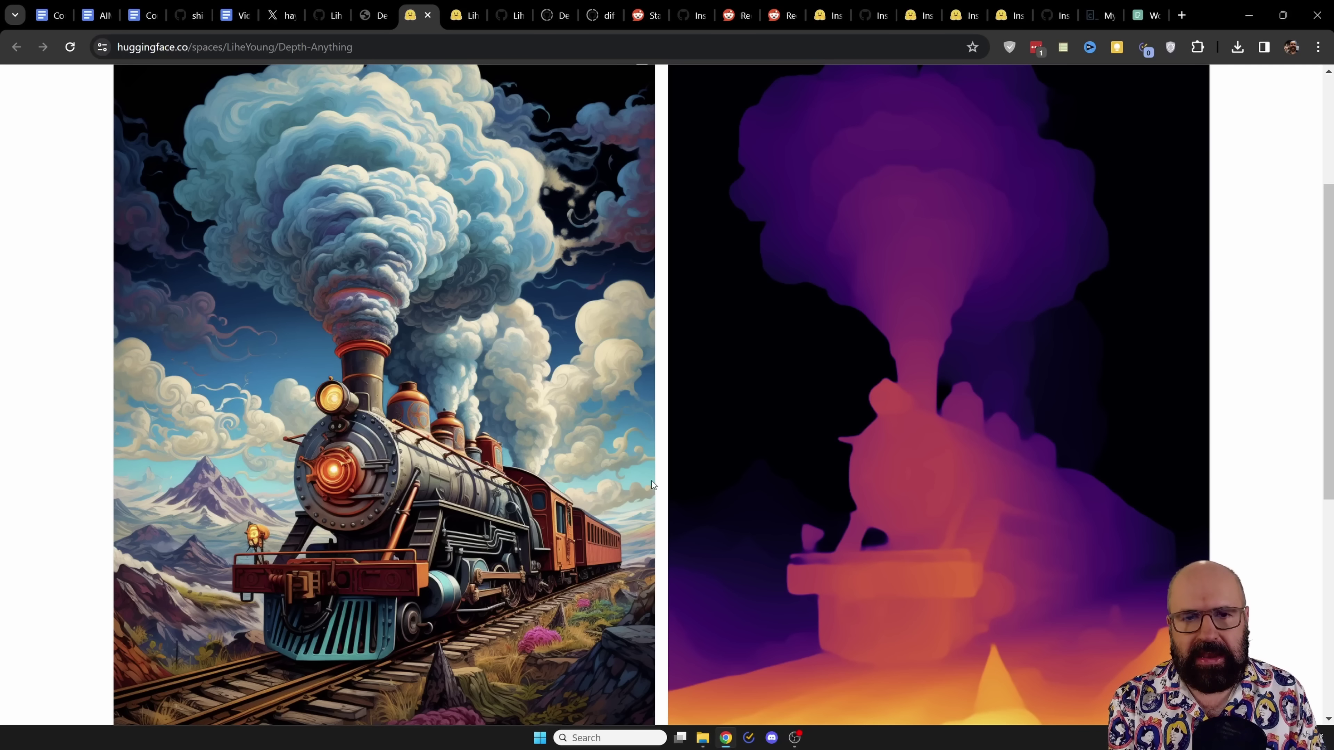
drag(651, 481, 1208, 484)
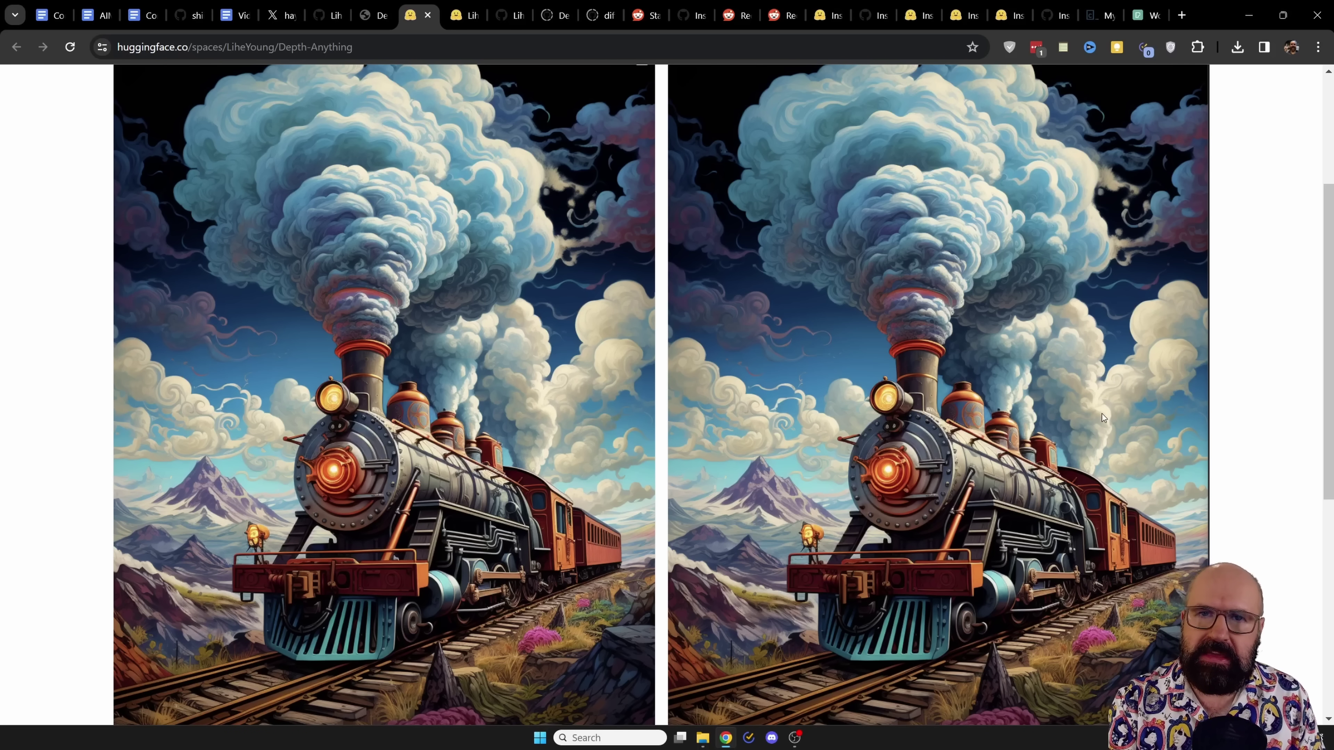
drag(1205, 473, 815, 443)
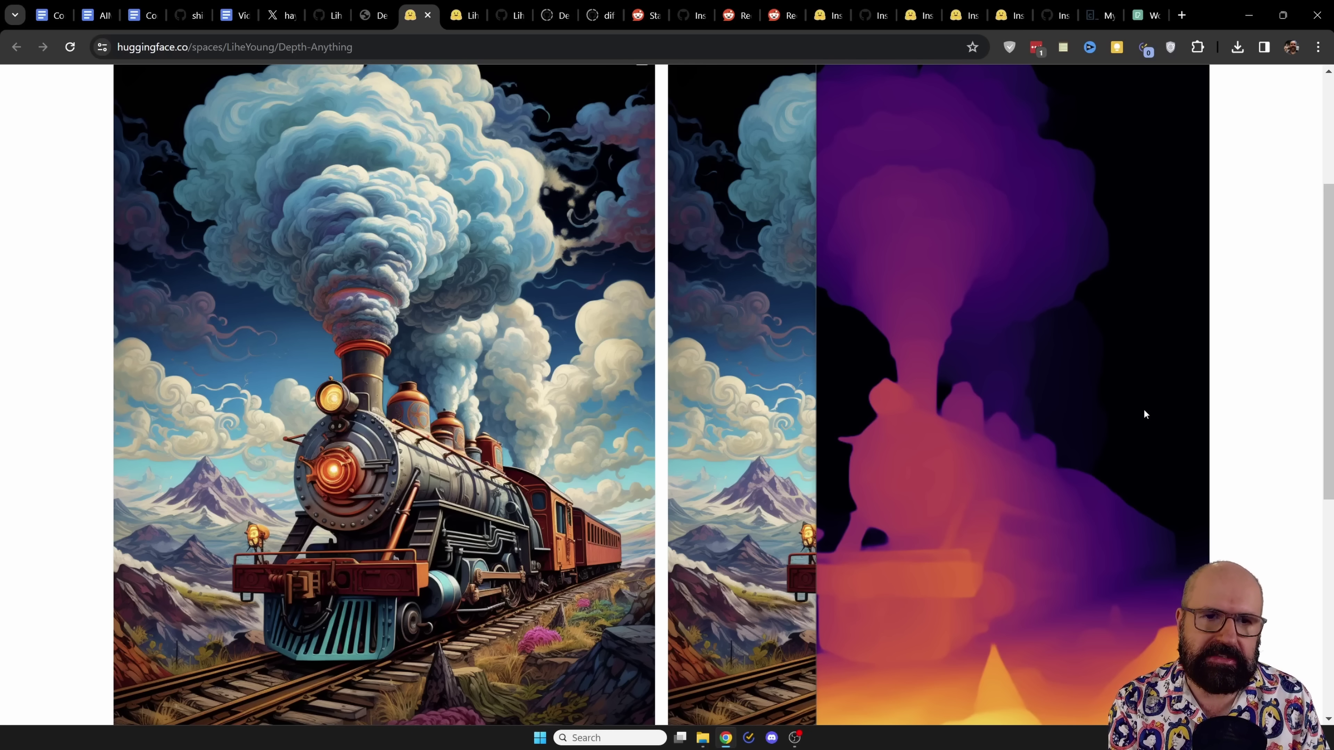
drag(816, 405, 627, 418)
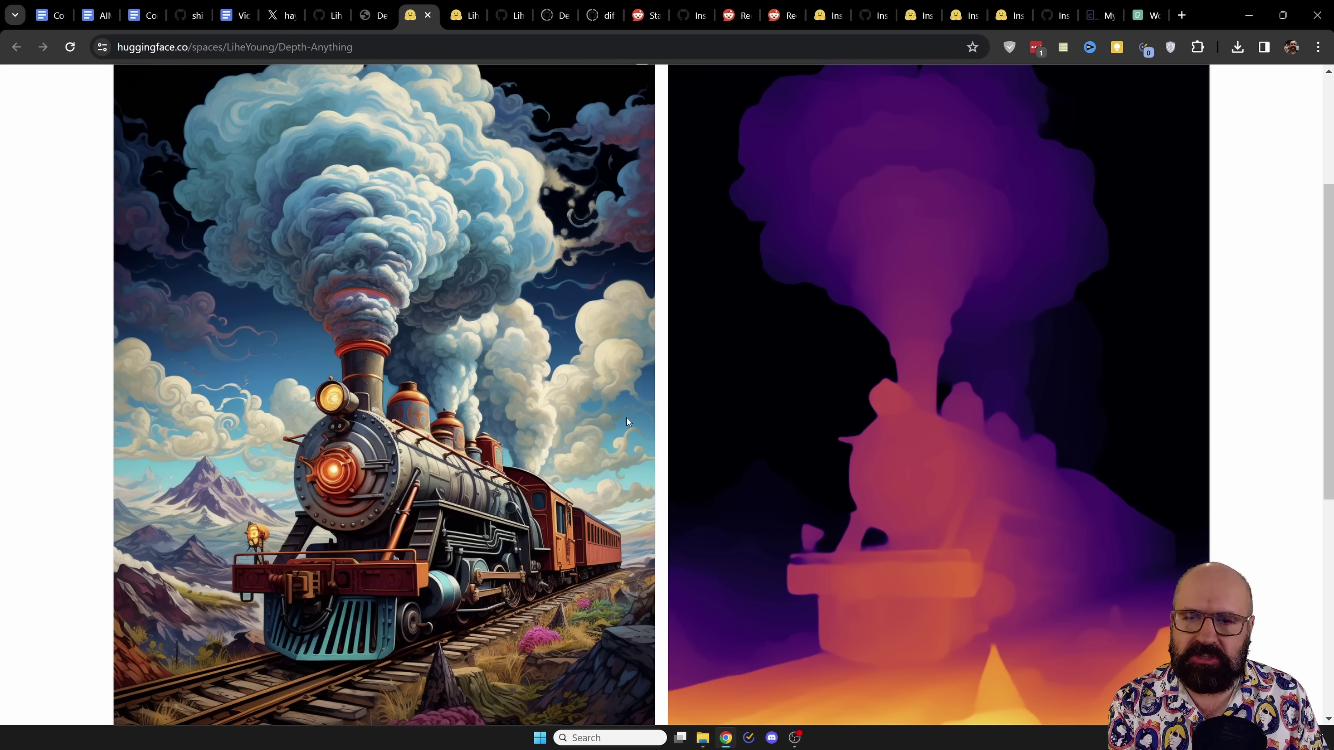
drag(627, 418, 1224, 438)
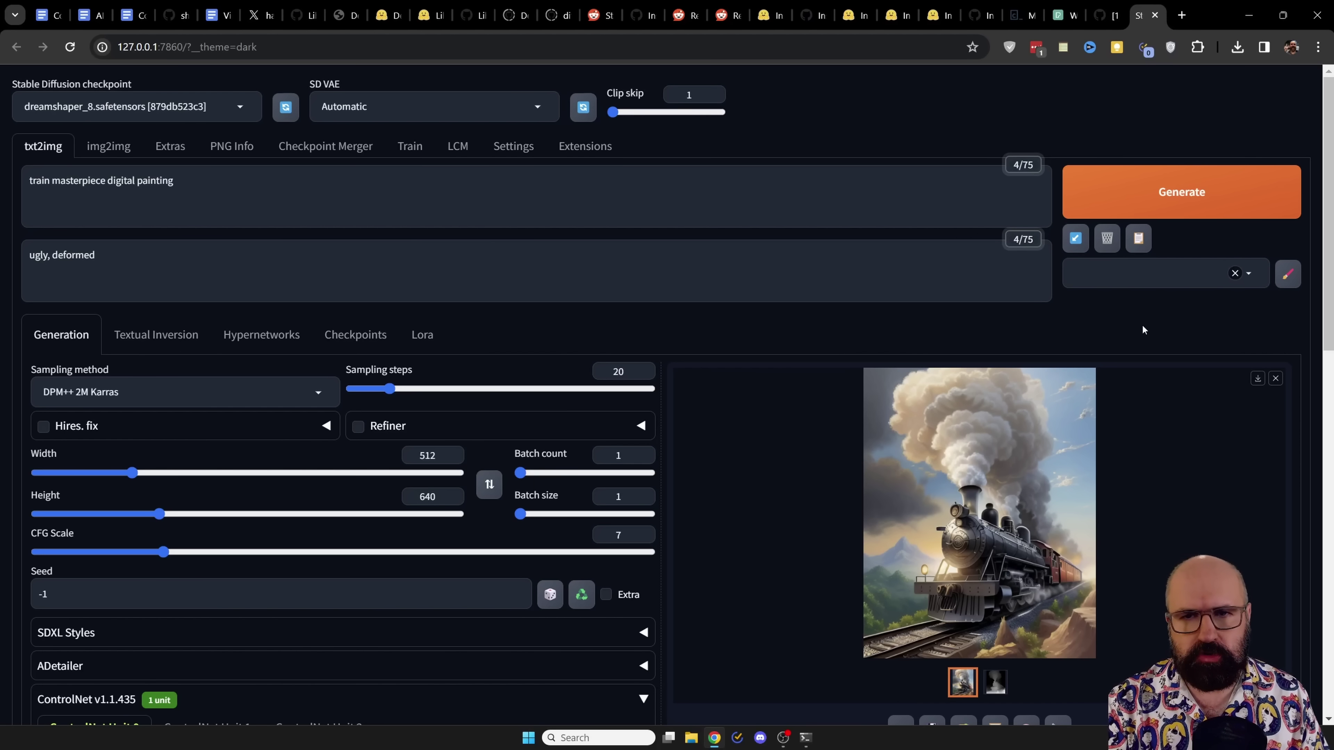
click(576, 151)
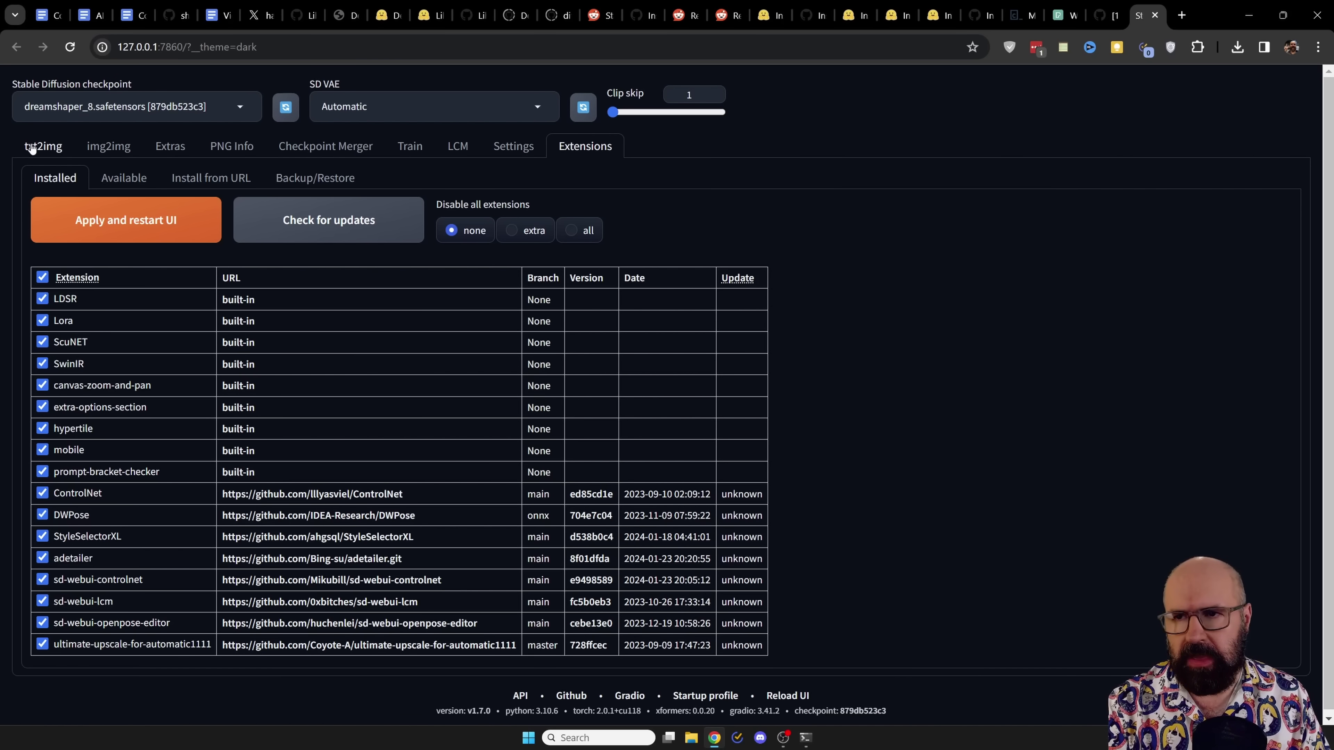
click(32, 148)
scroll(639, 290, down, 8)
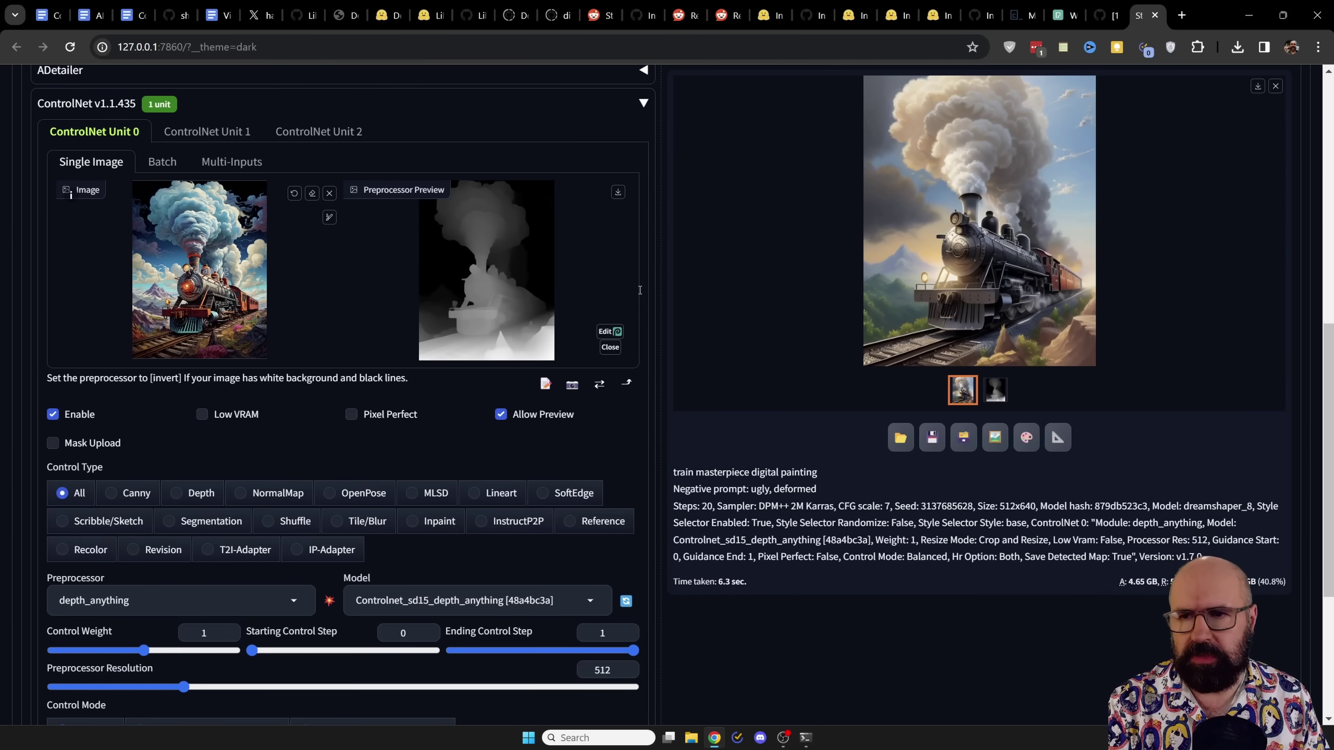
scroll(638, 289, down, 5)
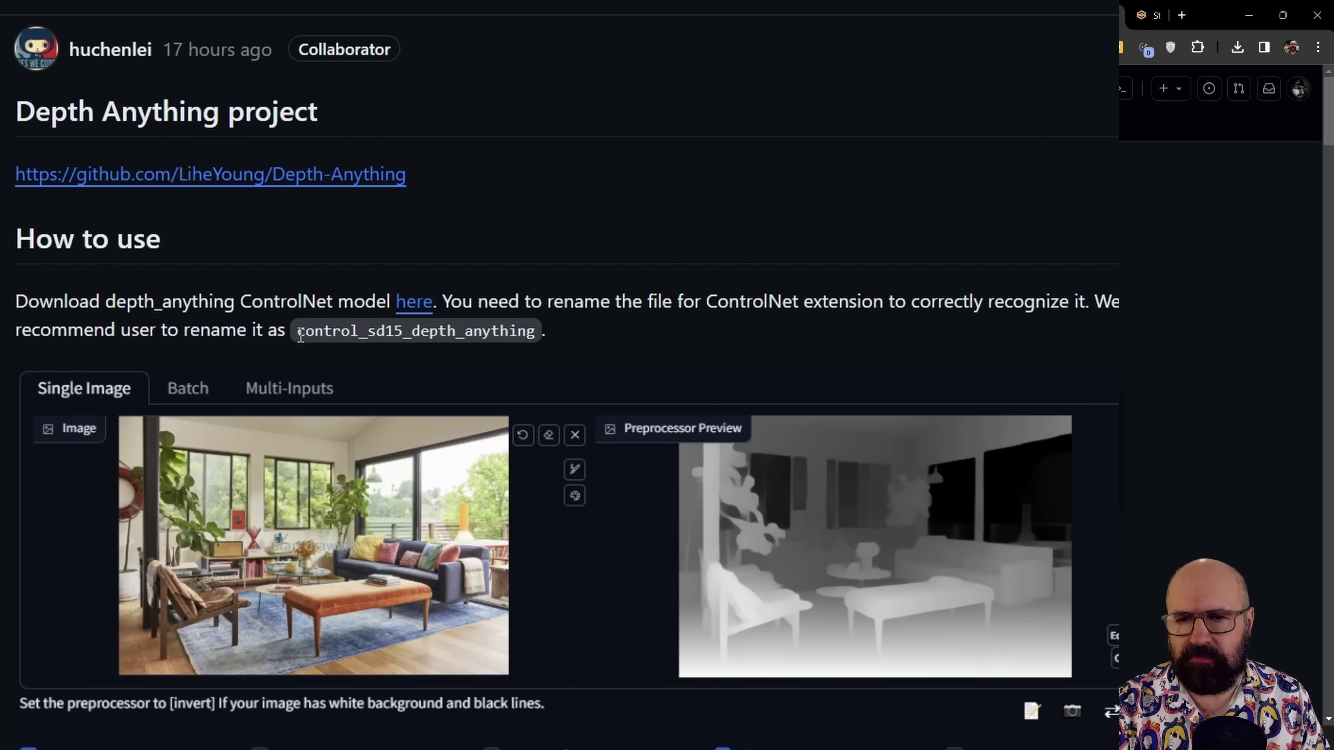
- Highlight the recommended model name control_sd15_depth_anything in the how-to note
drag(300, 335, 539, 342)
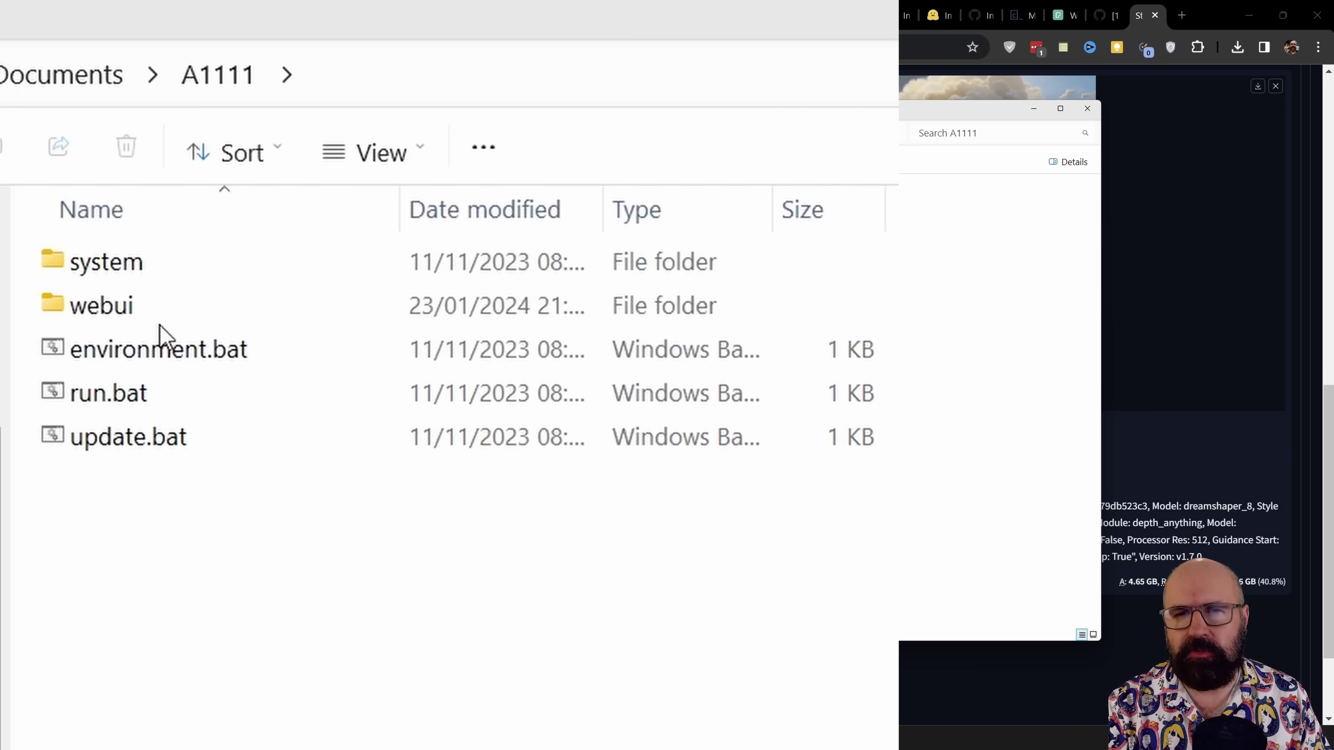
- Go into webui › models › ControlNet to list the installed ControlNet model files
double_click(130, 311)
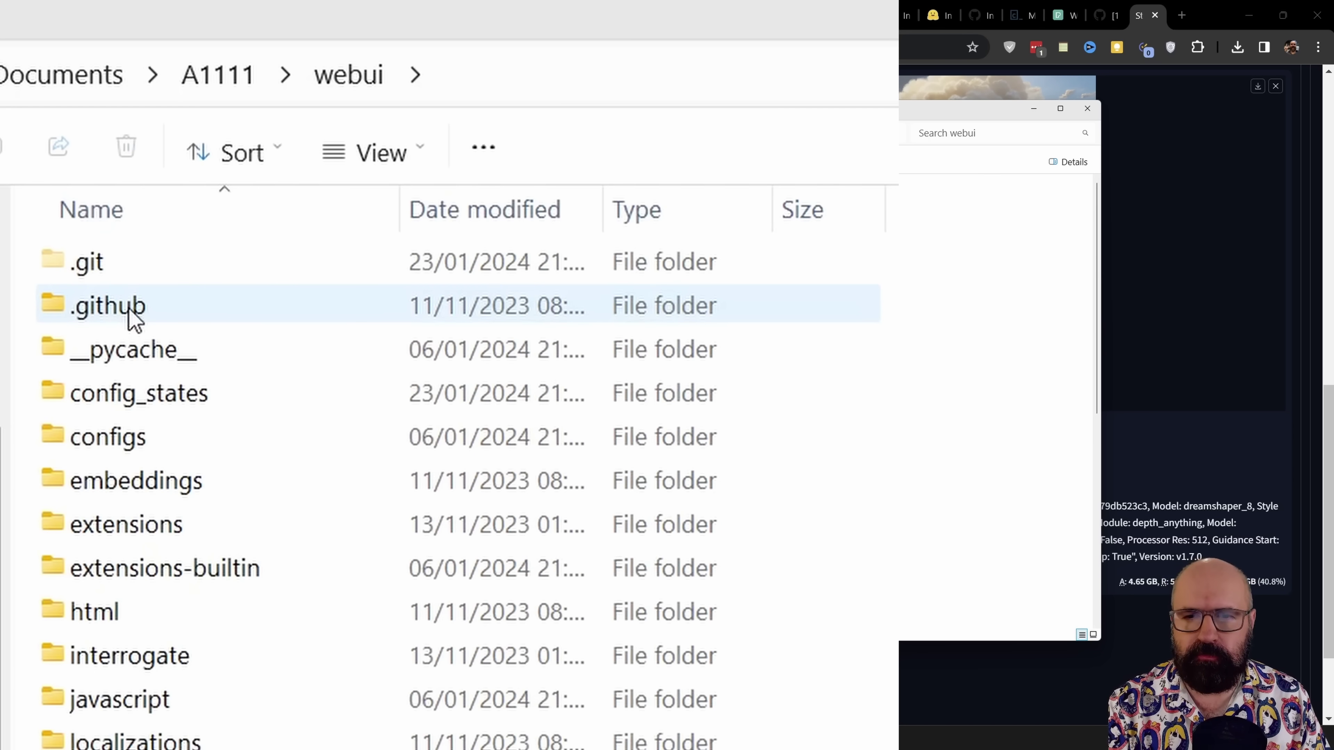
scroll(158, 388, down, 3)
double_click(164, 389)
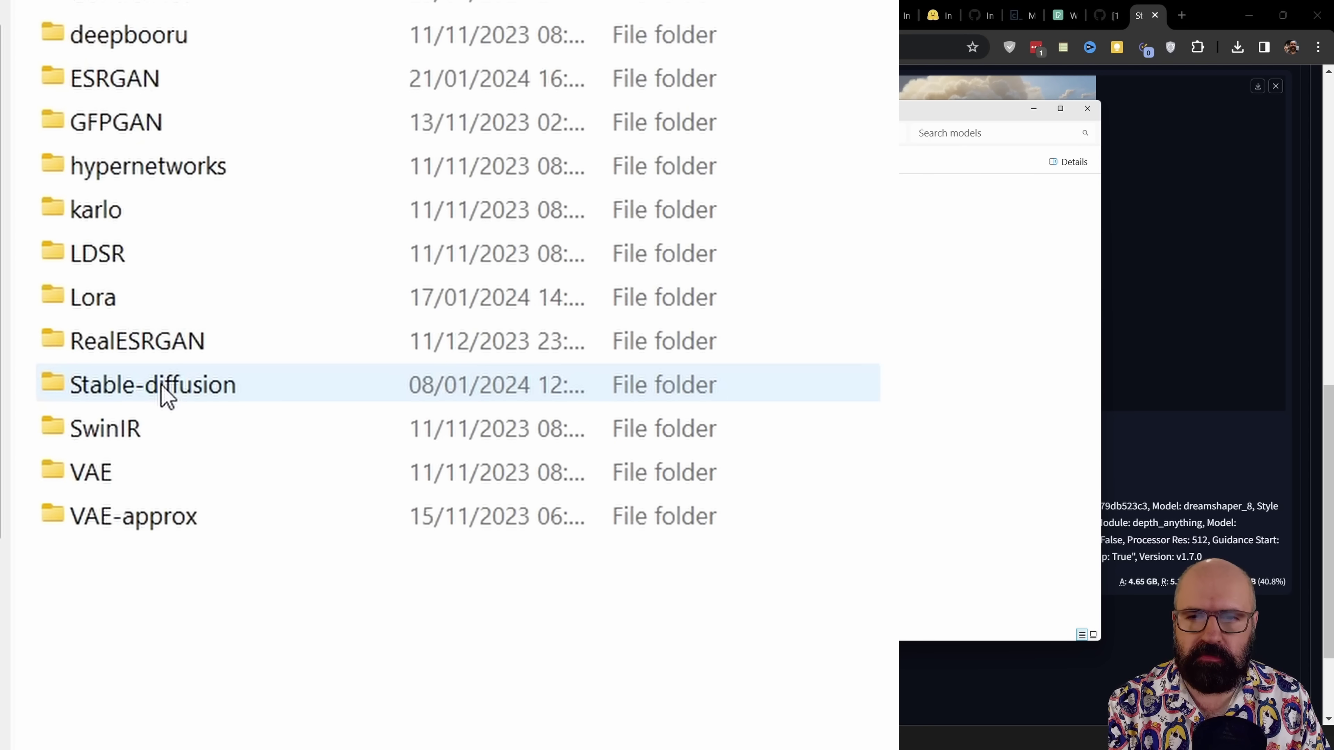
scroll(167, 397, up, 3)
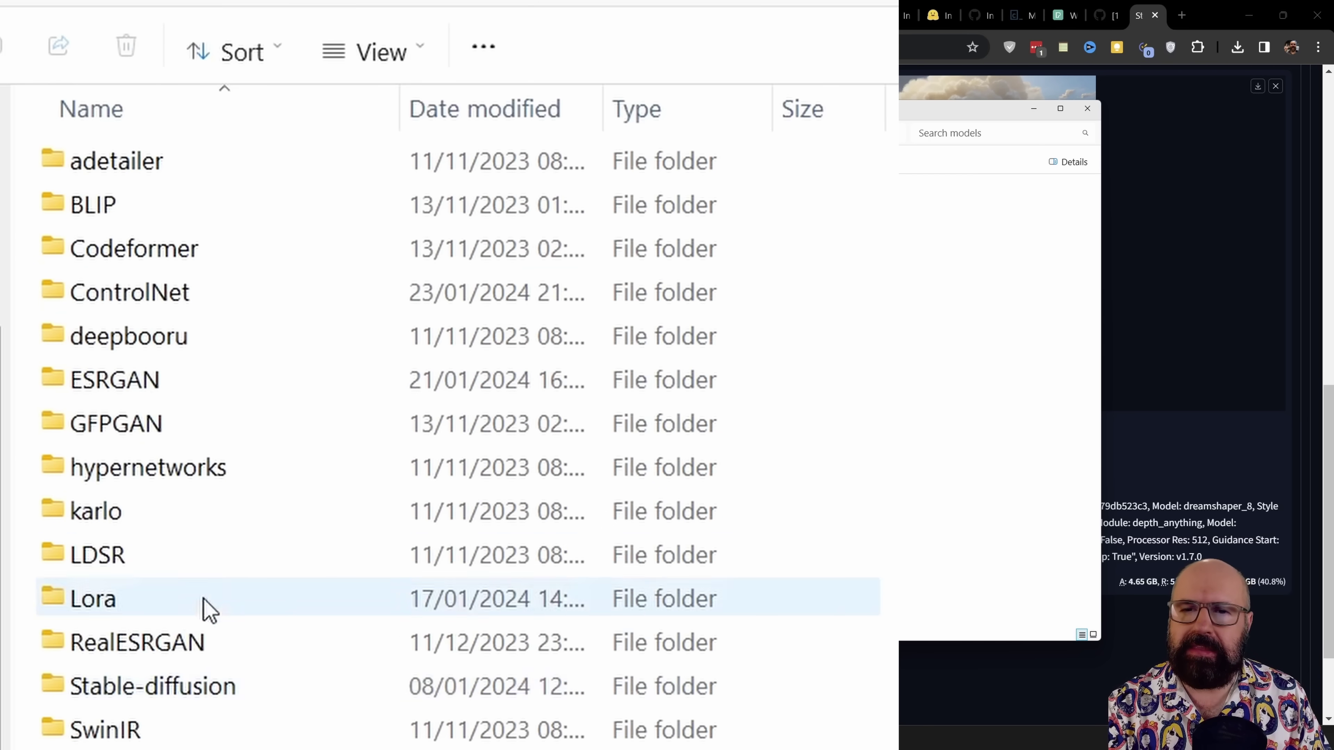
double_click(210, 295)
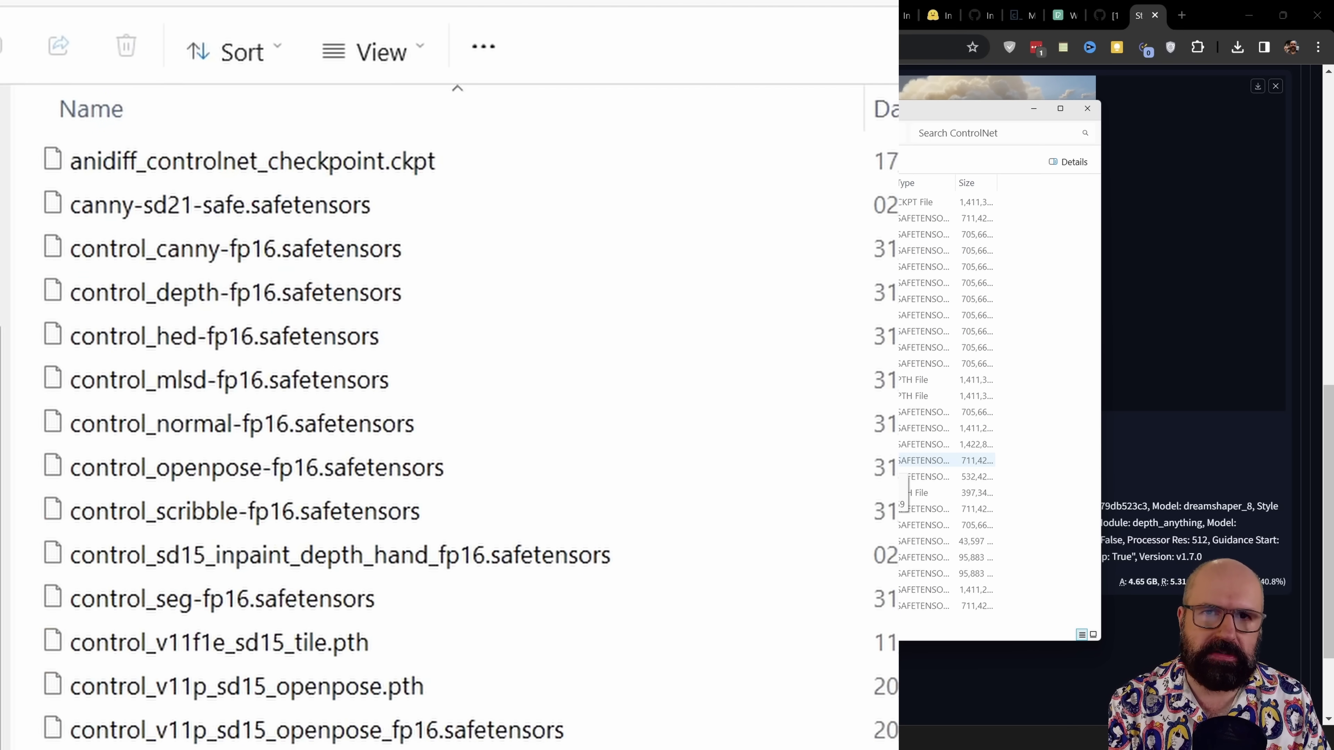
- Refresh the ControlNet model list, keeping Controlnet_sd15_depth_anything [48a4bc3a] as the selected model
click(1147, 179)
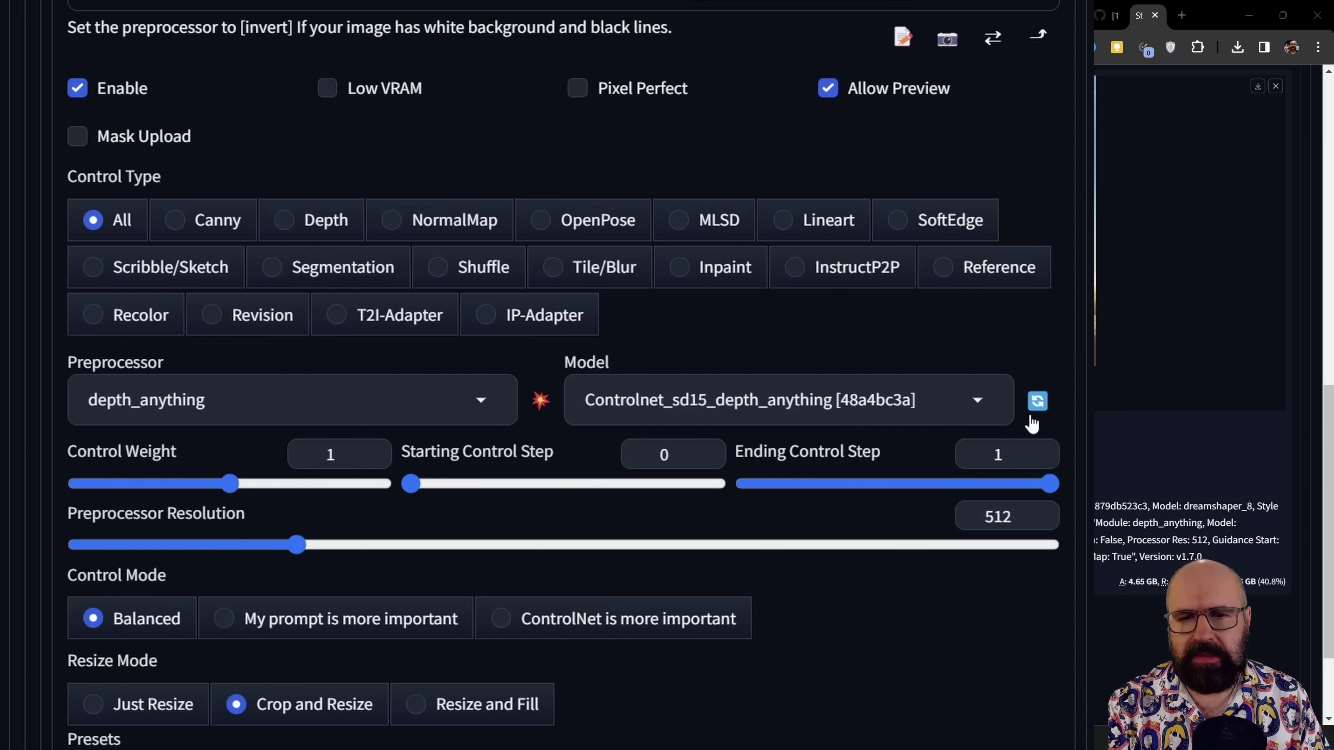
click(1037, 402)
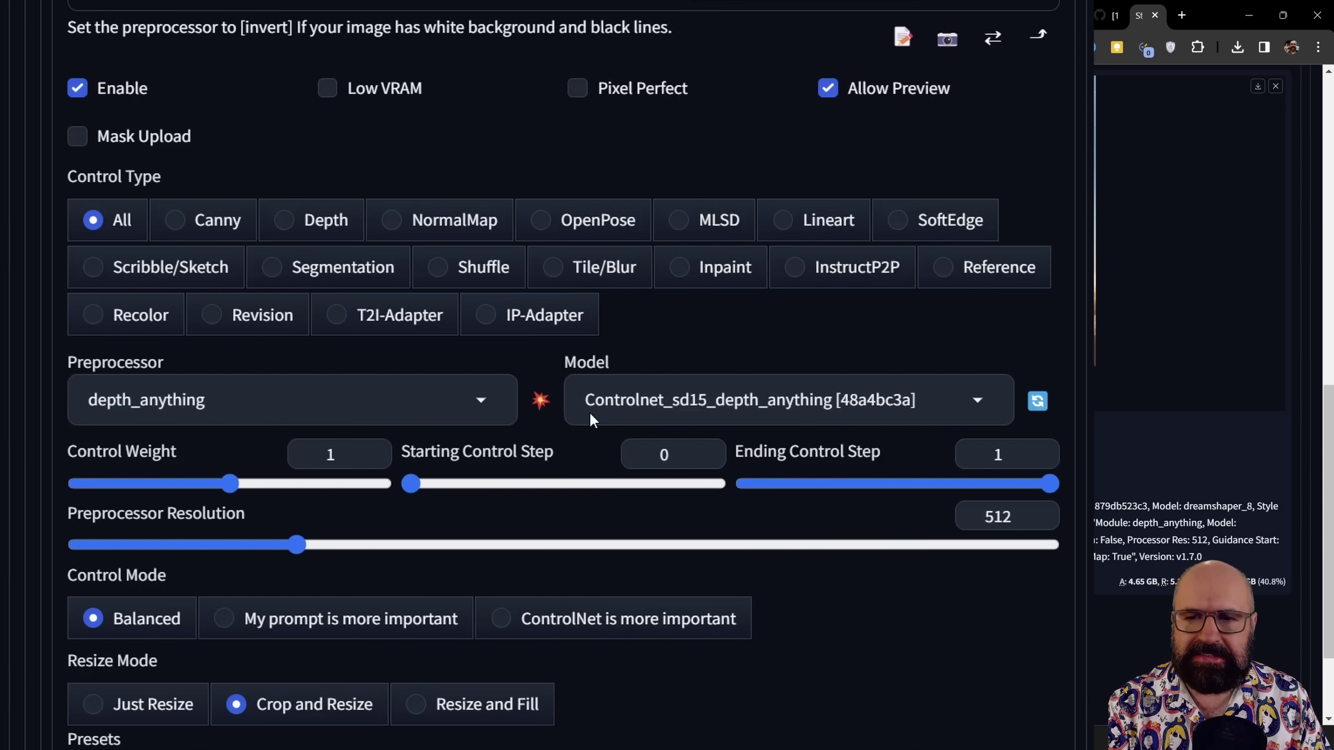
click(873, 398)
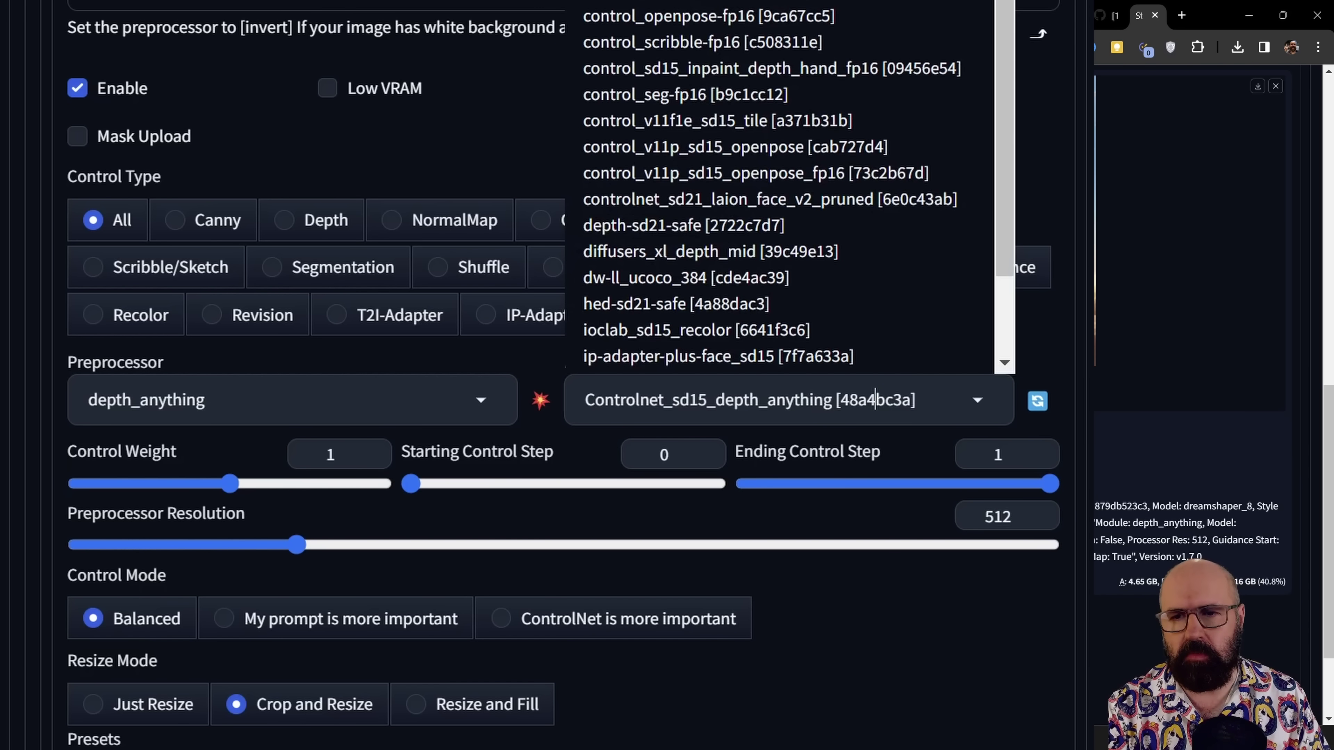
key(Escape)
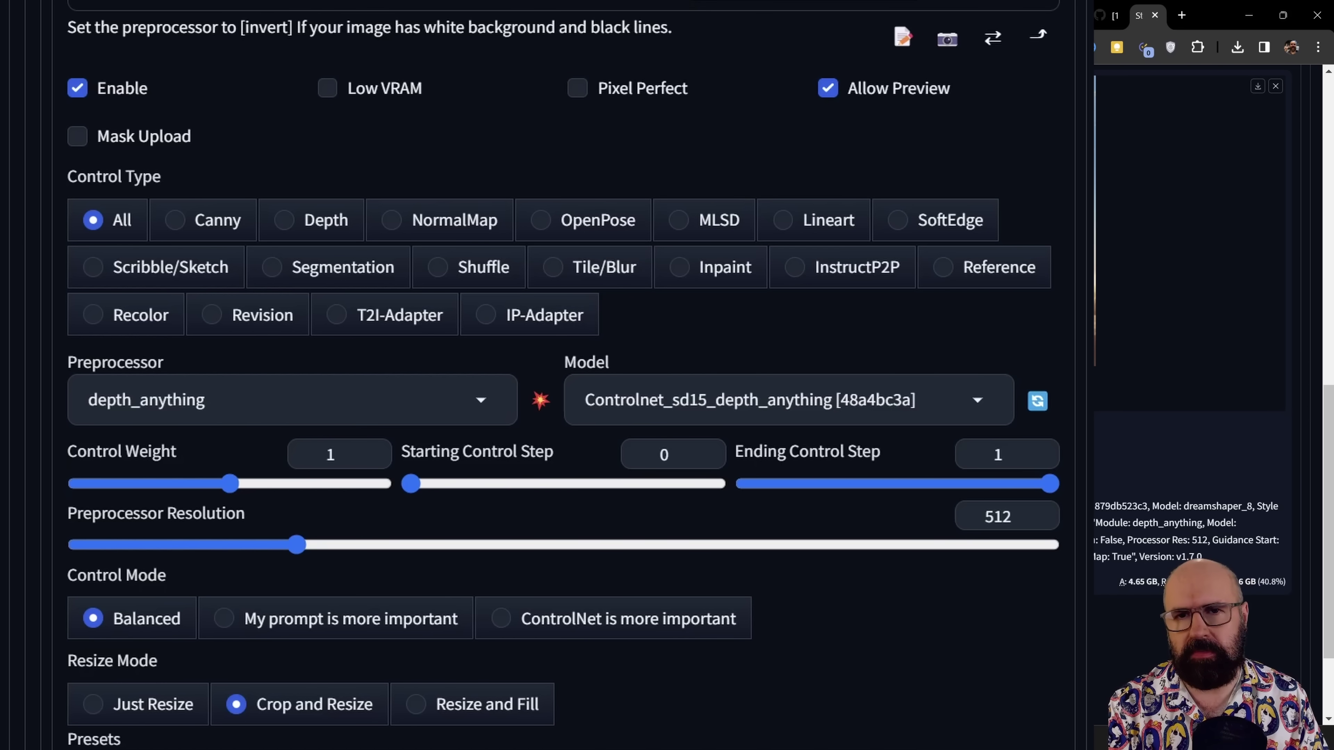
scroll(234, 318, up, 10)
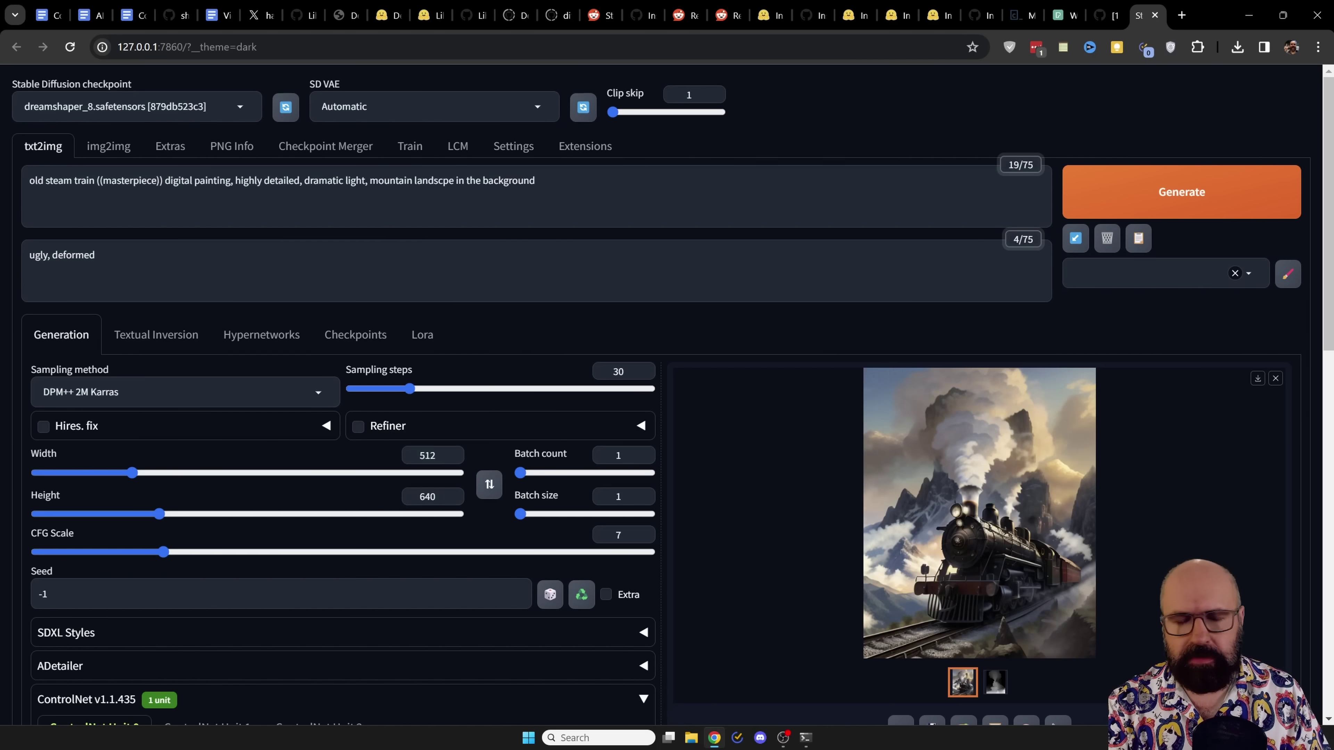
- Enlarge the steam-train render and flip repeatedly between it and its greyscale depth map
click(1049, 600)
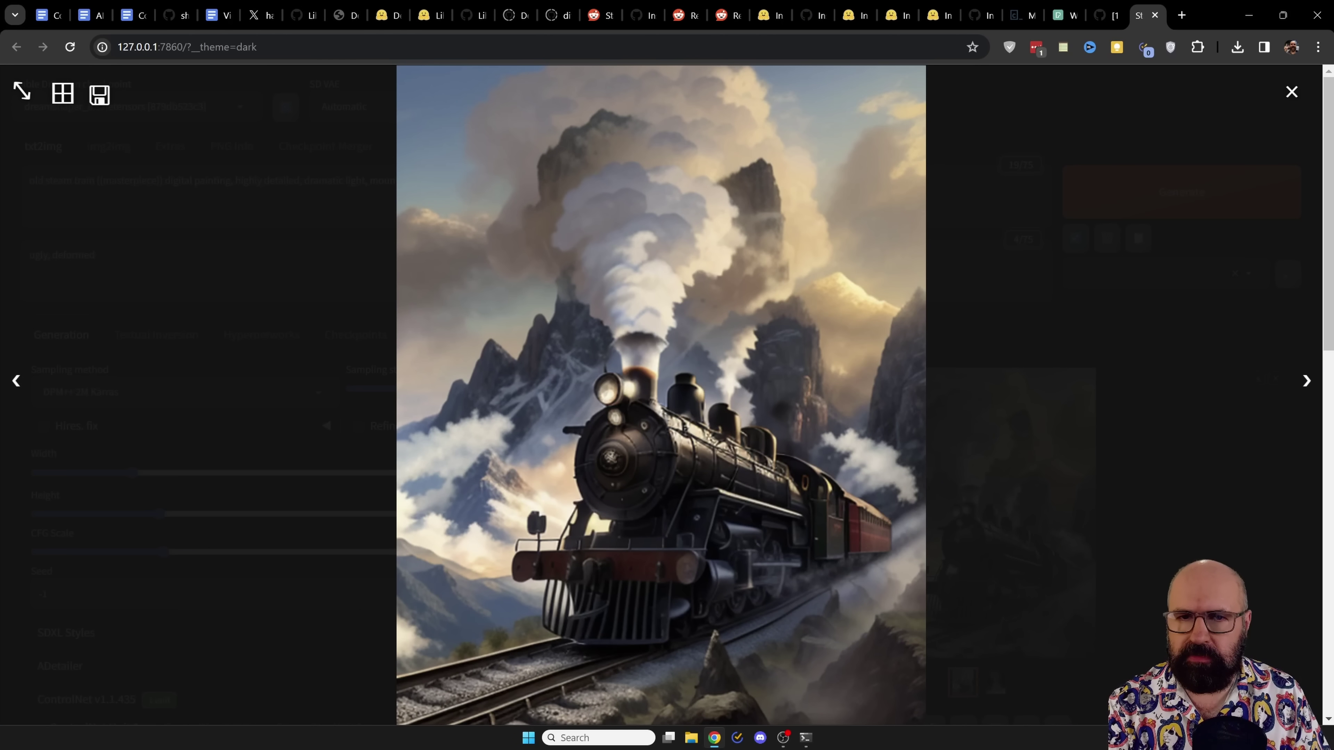
key(Right)
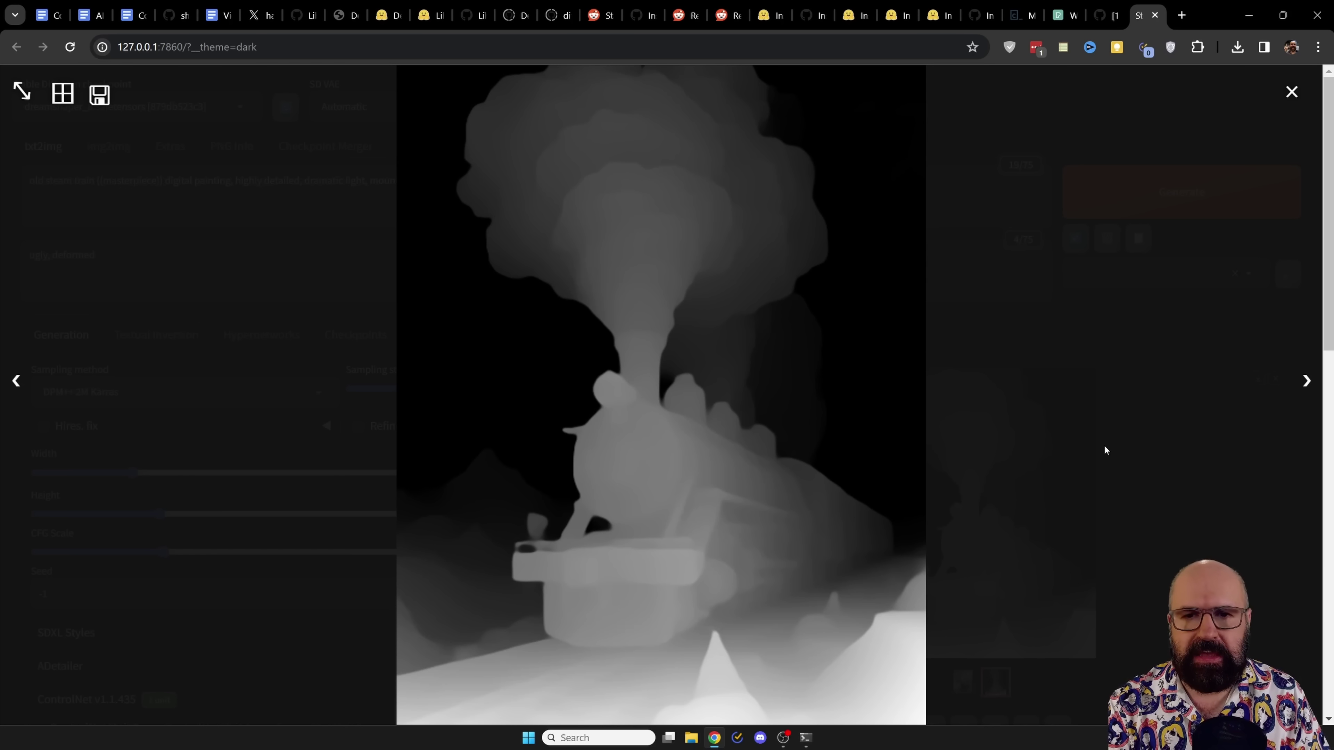
key(Left)
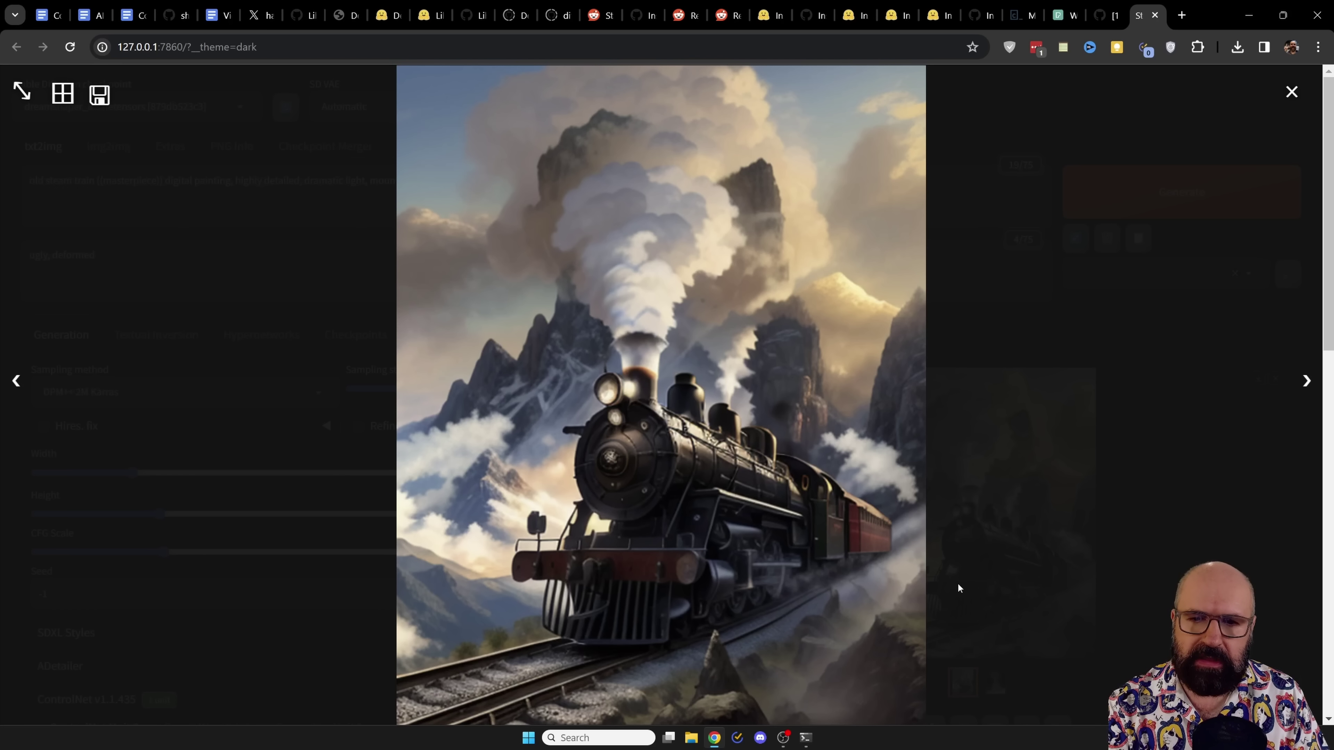
key(Right)
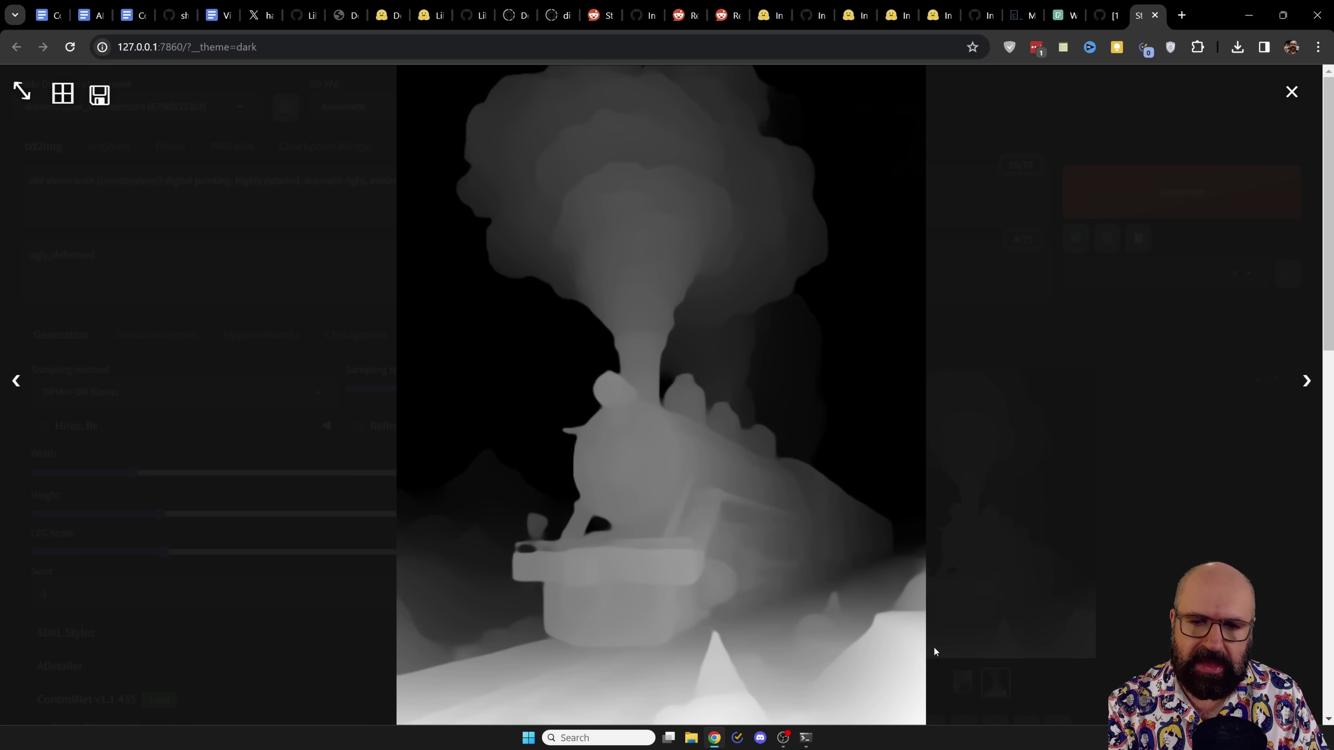
key(Left)
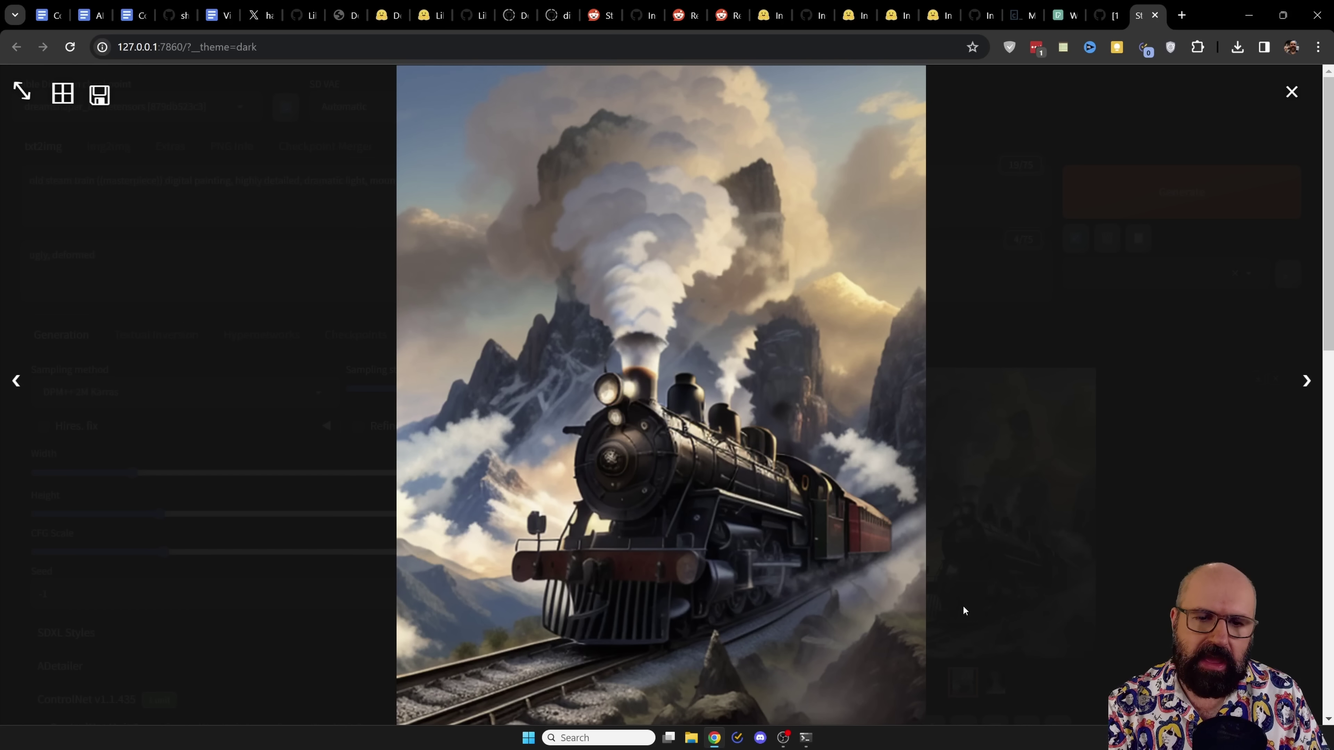
key(Right)
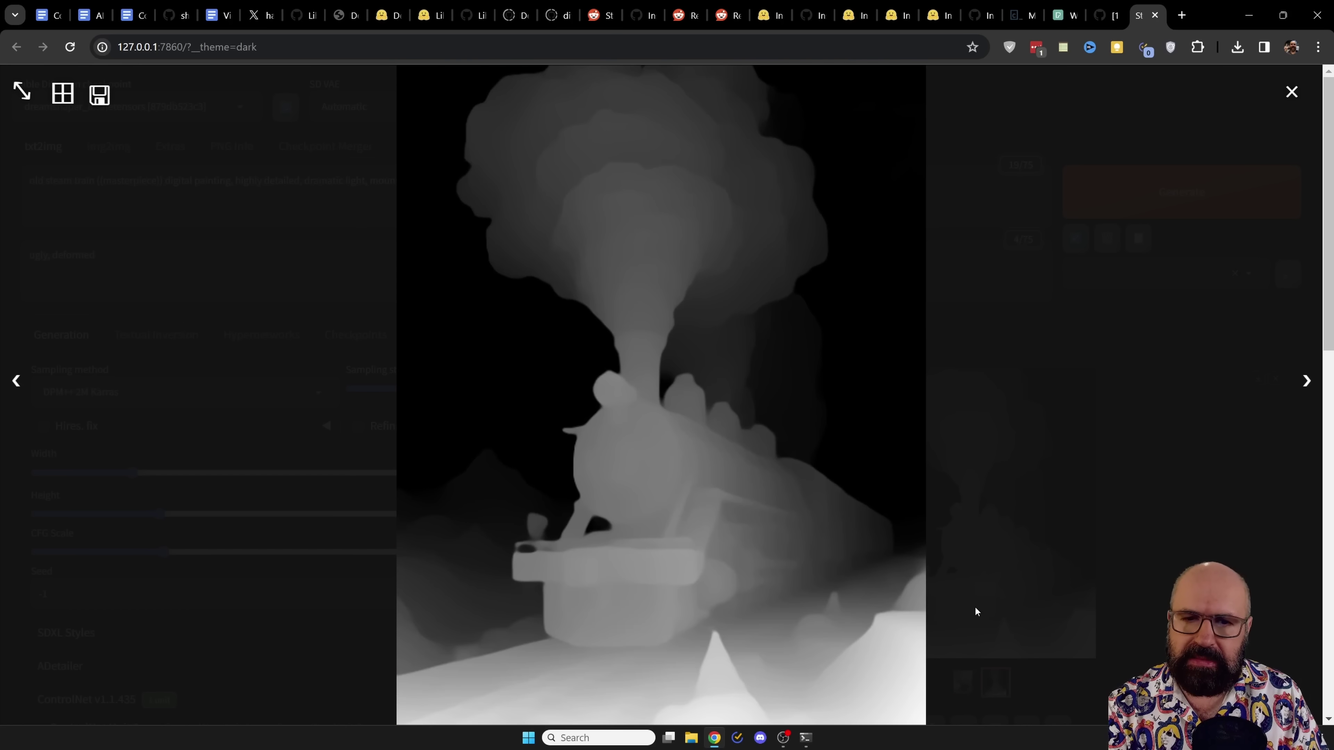
key(Left)
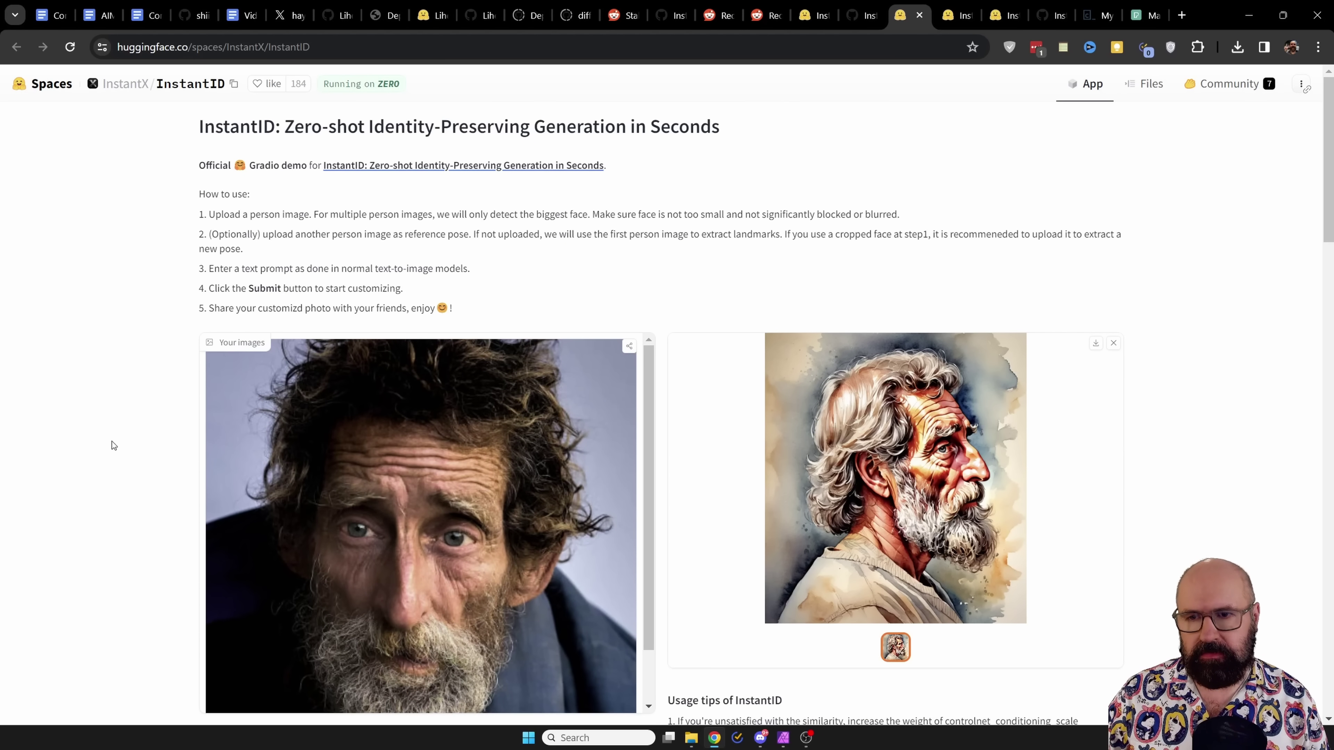
scroll(106, 462, down, 3)
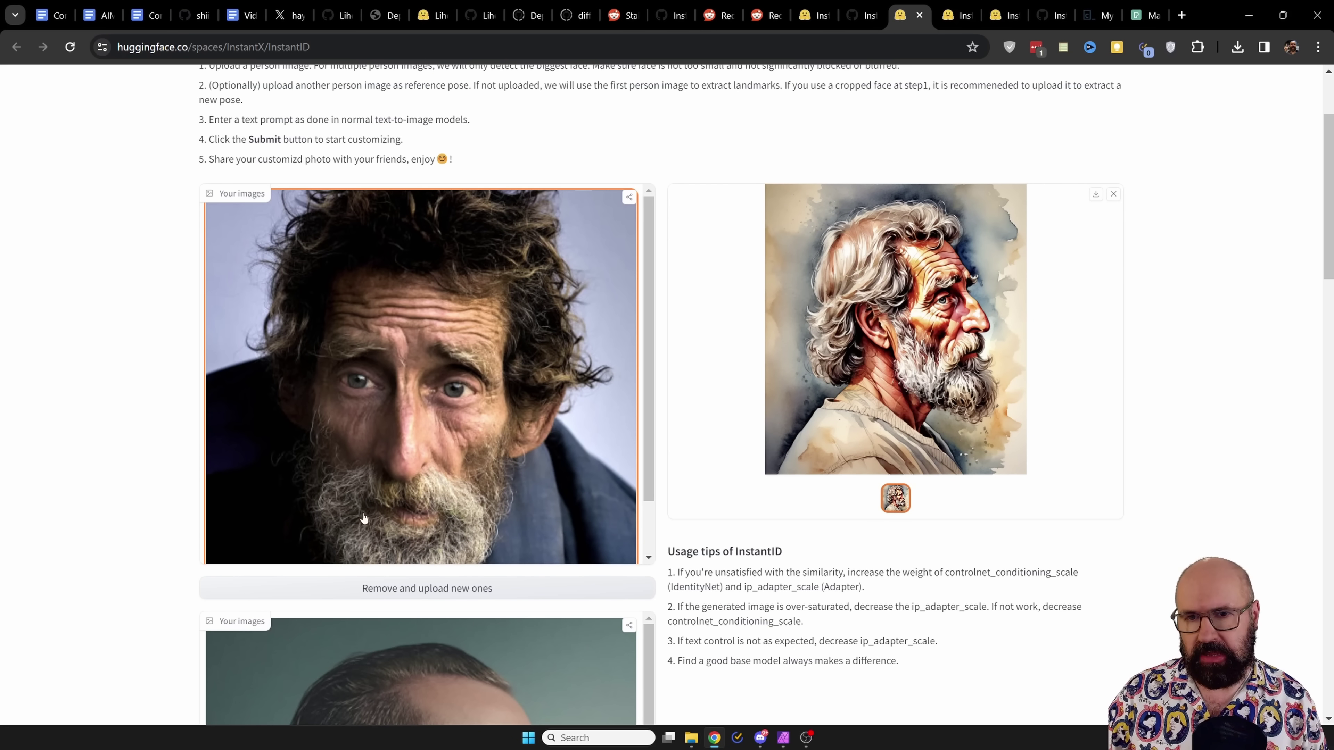
scroll(196, 343, down, 9)
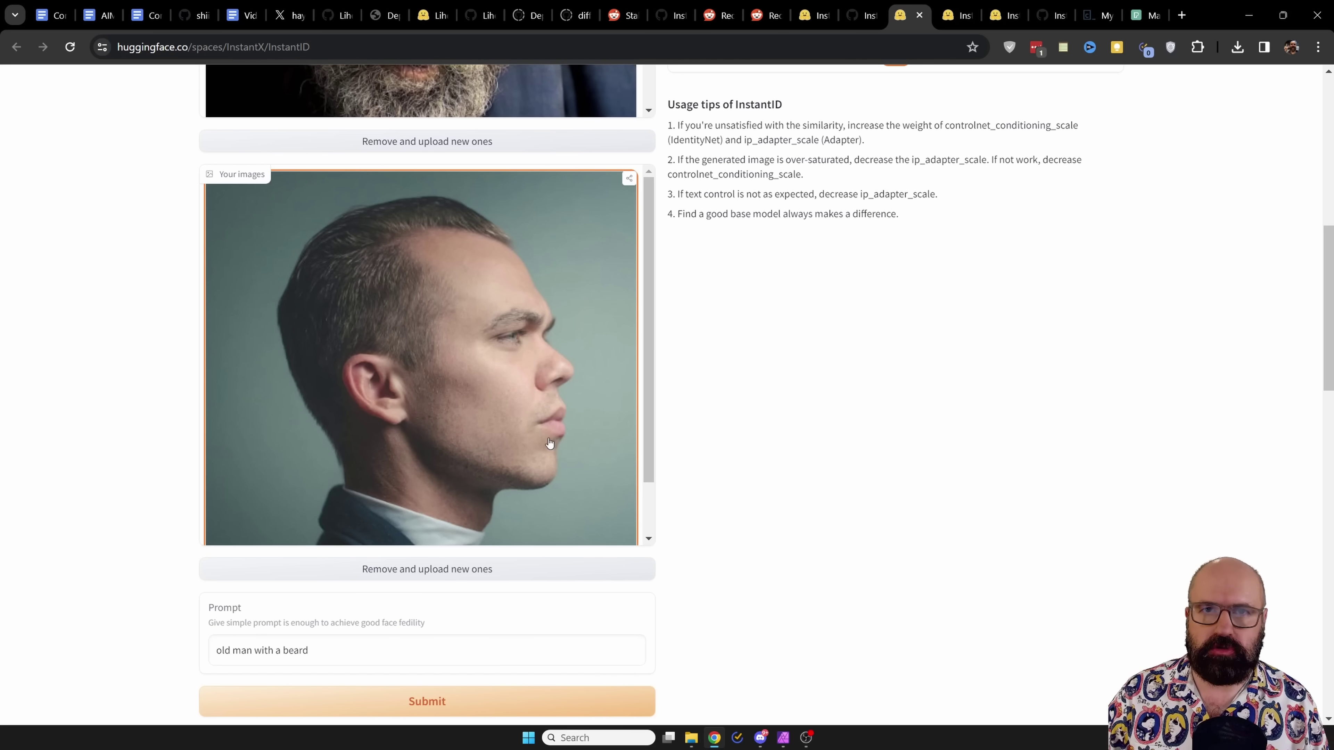
scroll(110, 341, down, 2)
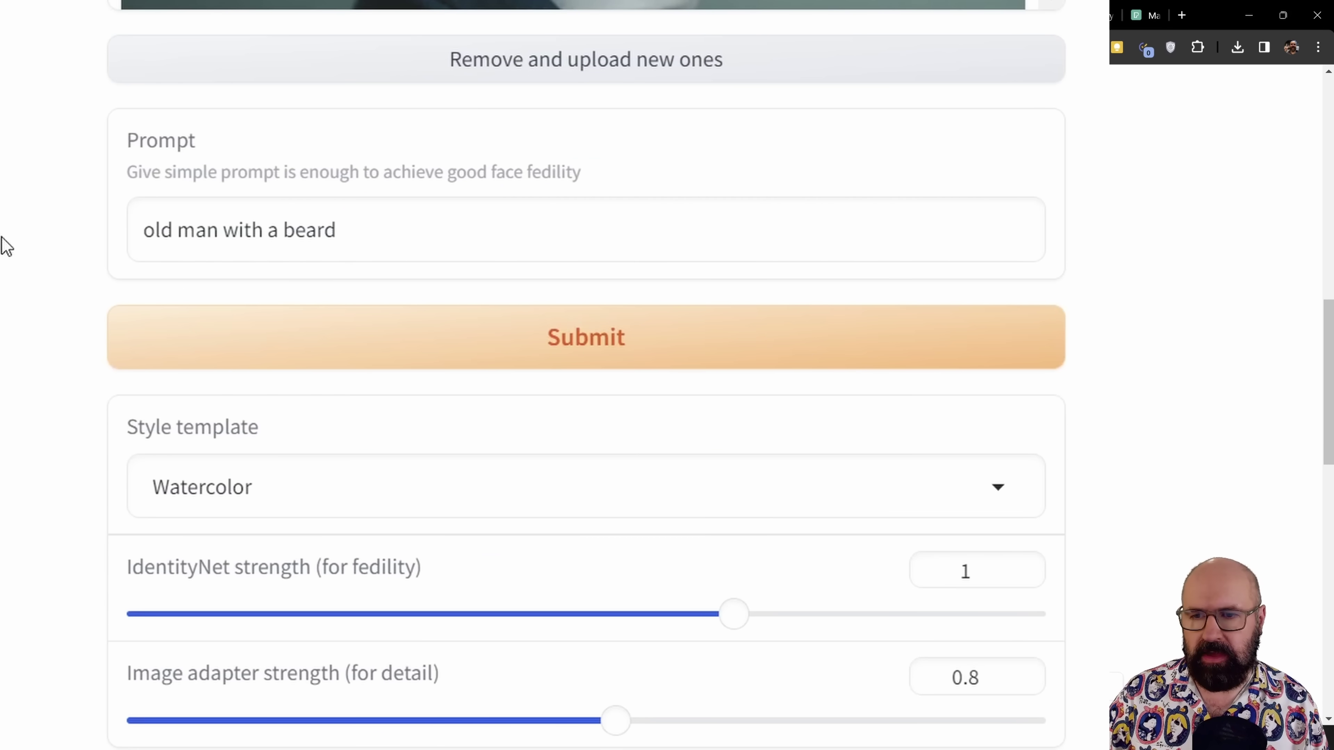
scroll(5, 289, down, 4)
scroll(4, 289, up, 6)
click(358, 568)
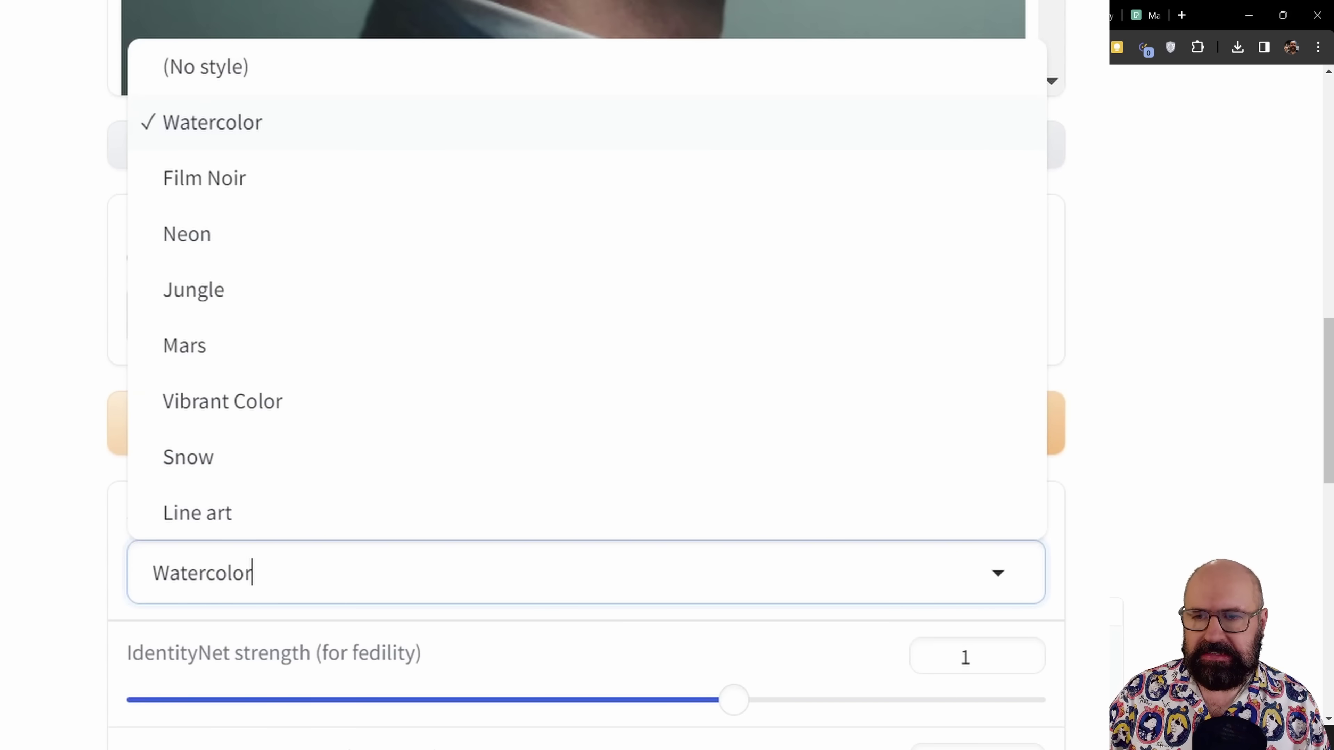
scroll(35, 277, down, 8)
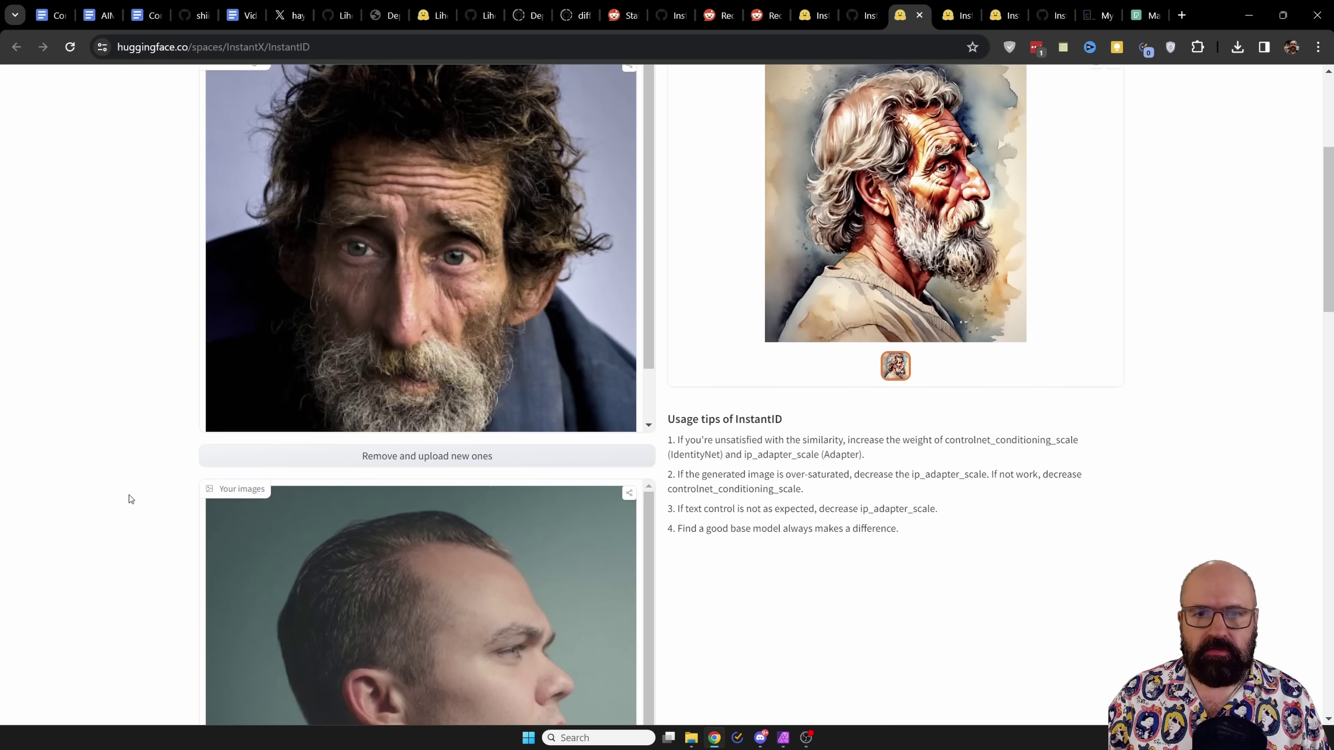
scroll(131, 499, up, 5)
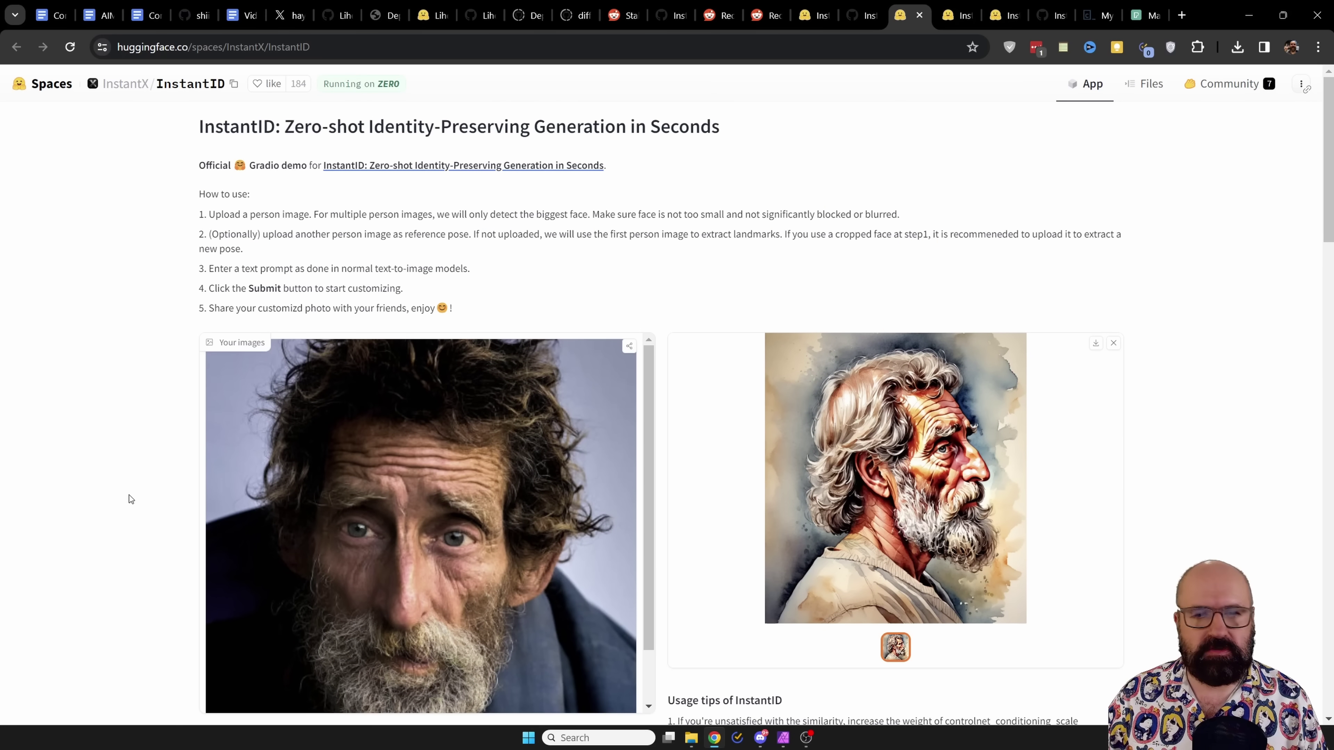
scroll(129, 495, down, 3)
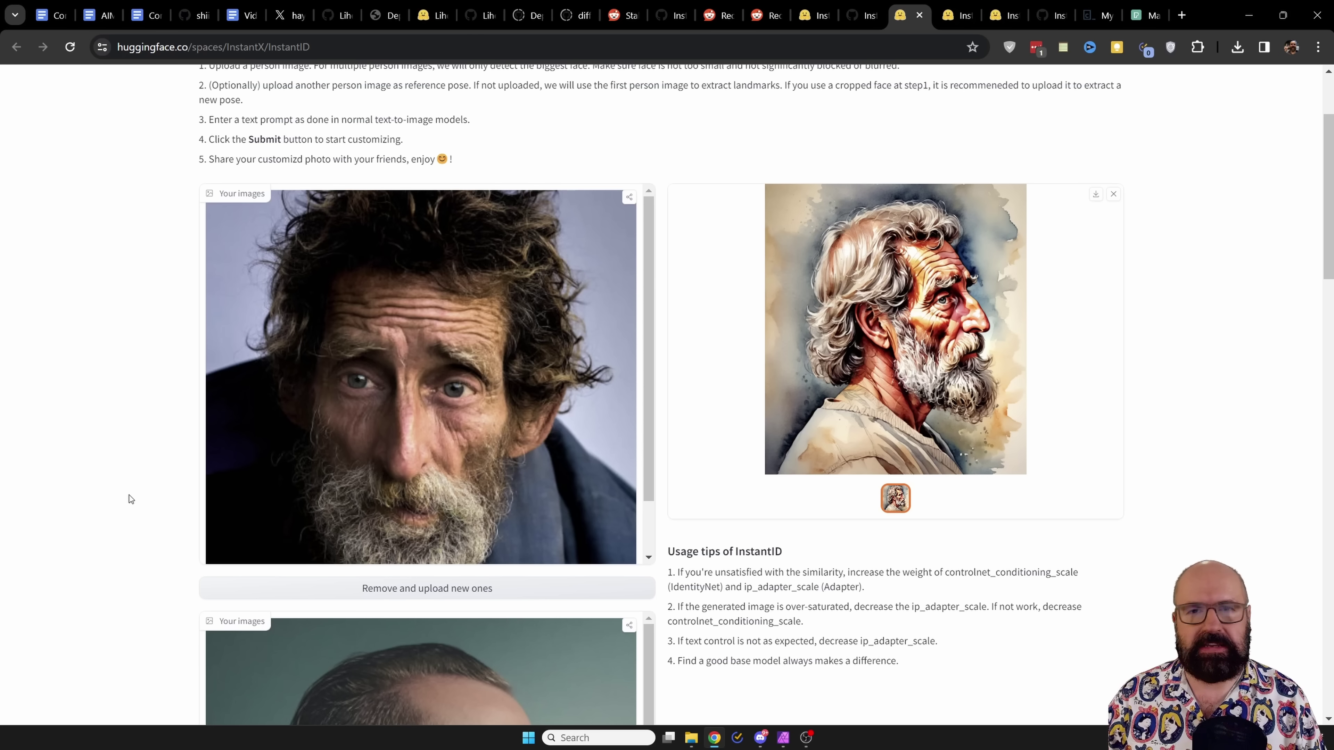
drag(650, 431, 643, 485)
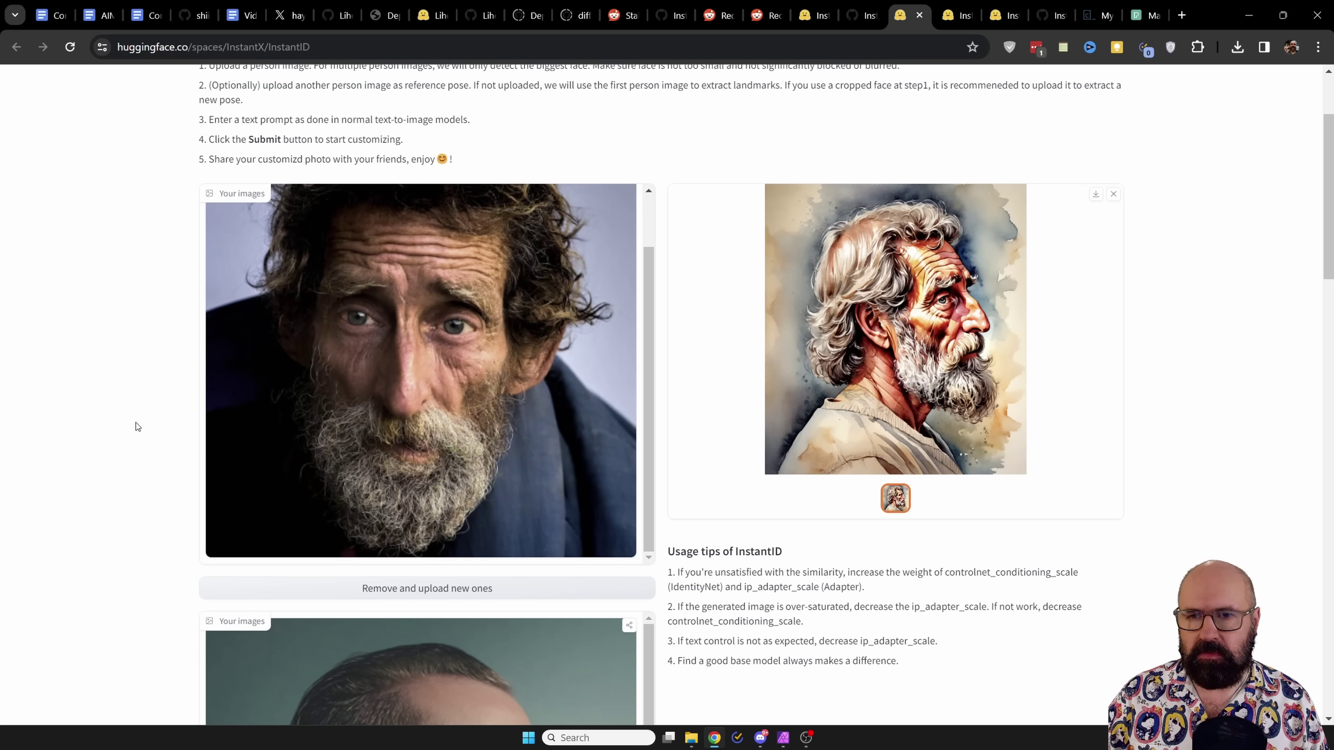
scroll(135, 422, down, 5)
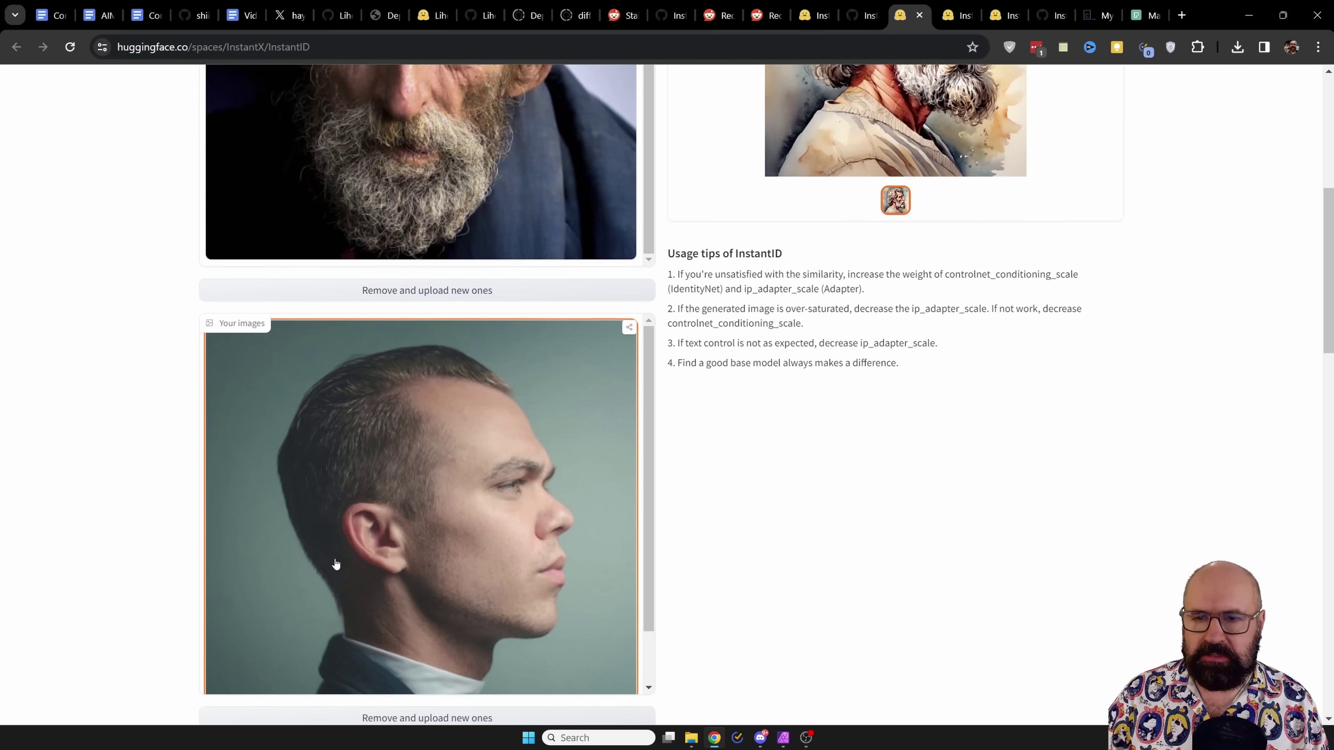
scroll(152, 549, down, 5)
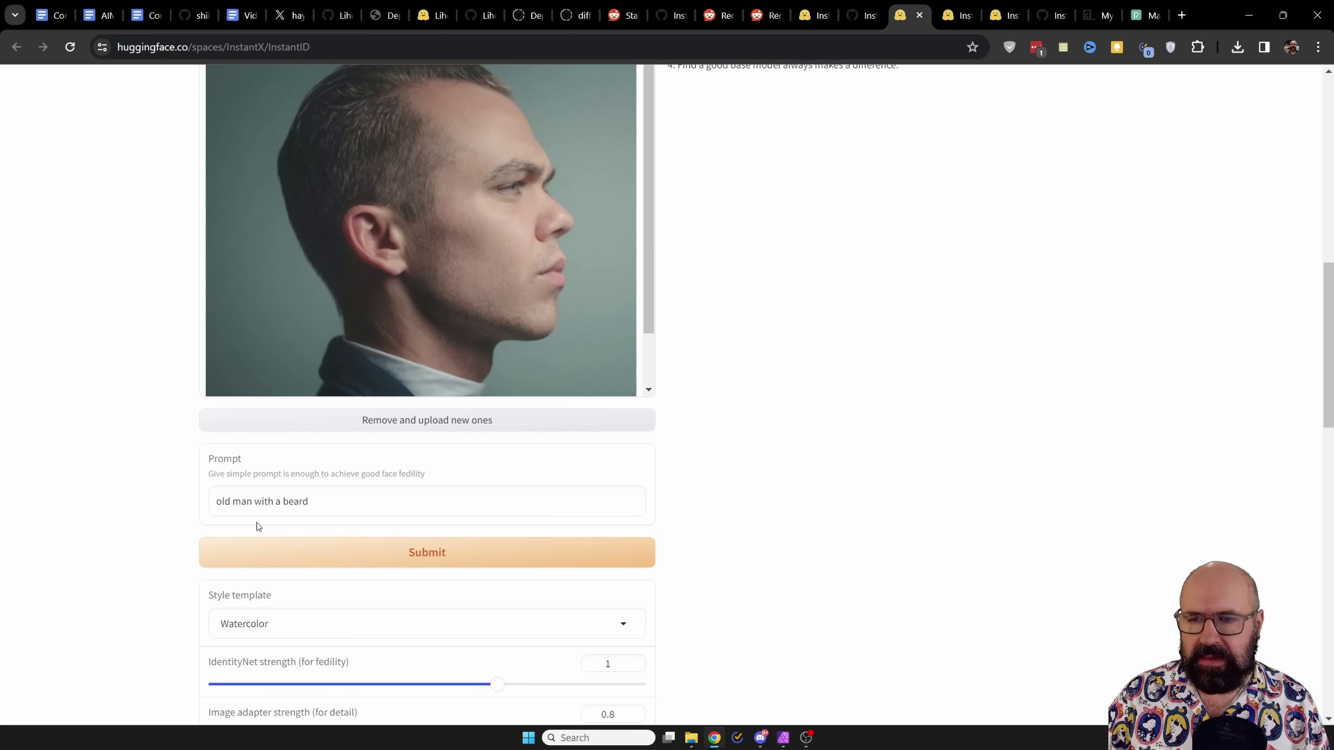
scroll(904, 463, up, 2)
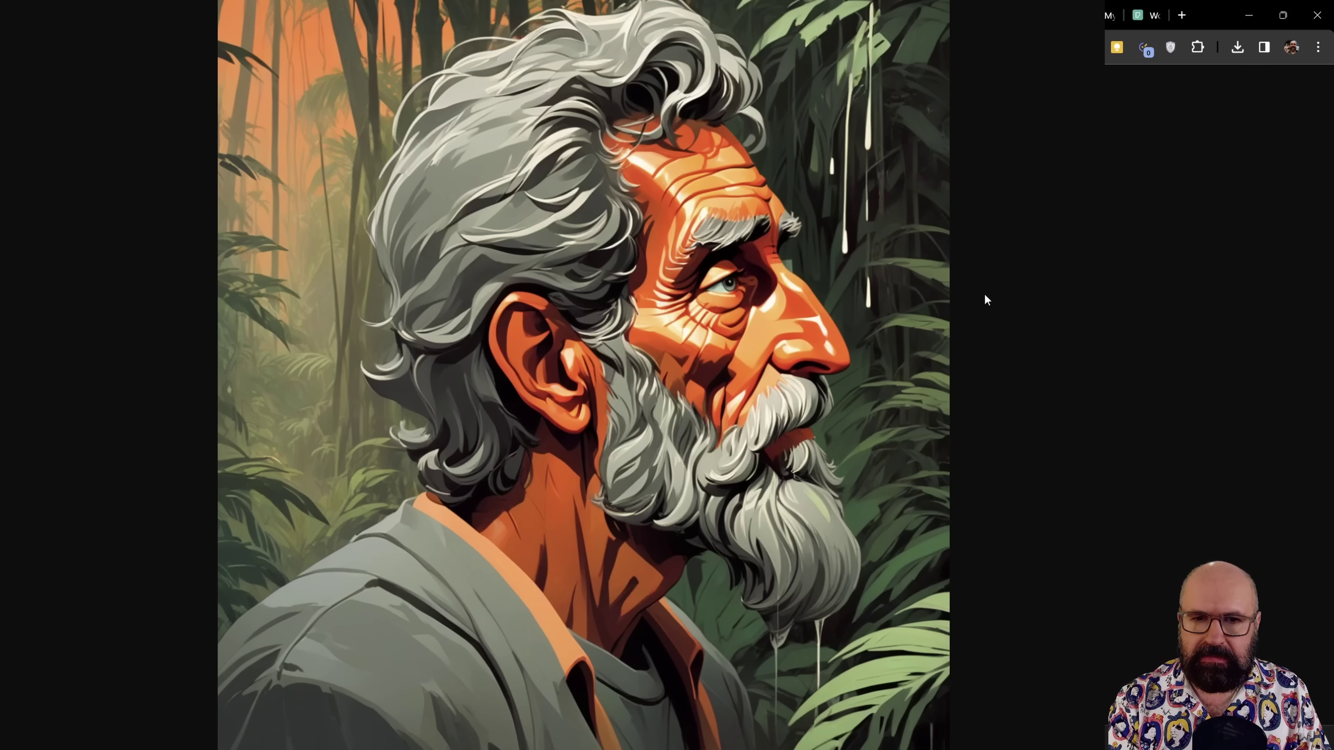
- View the jungle-style portrait full screen, then zoom it back out to fit
click(752, 315)
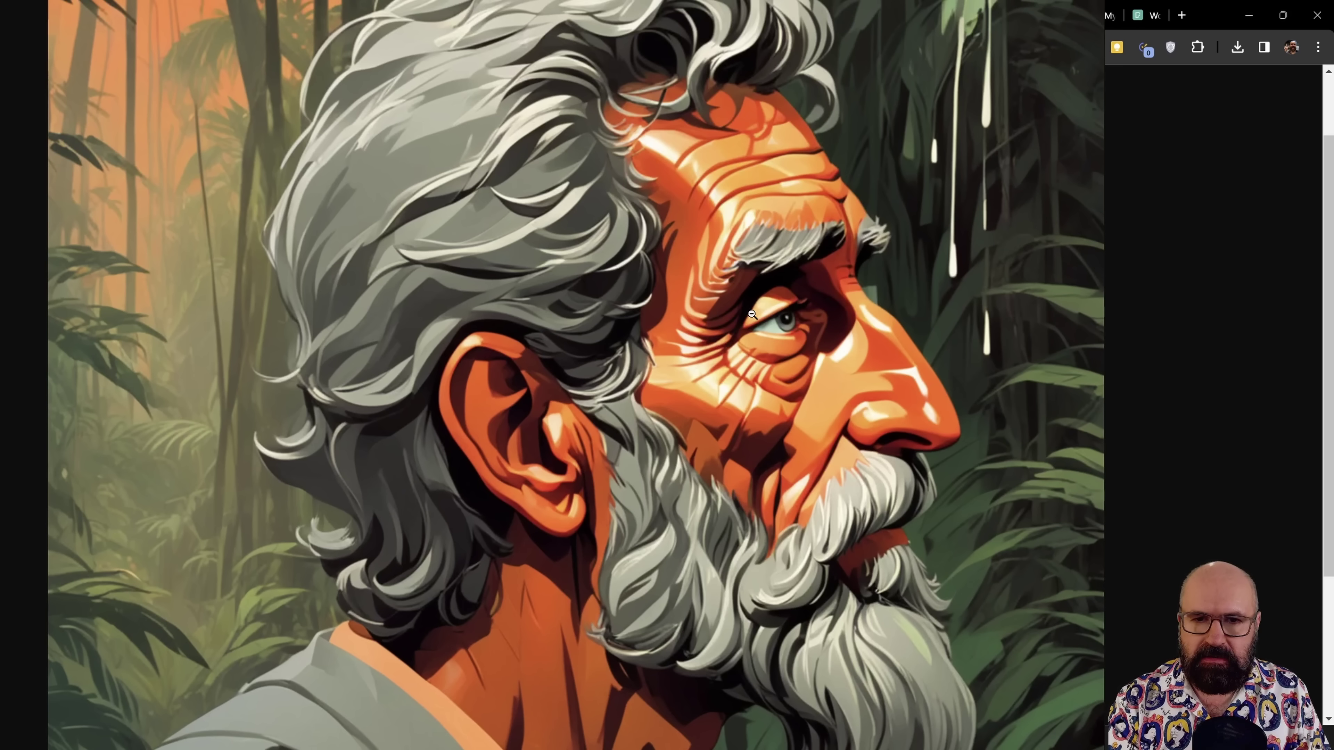
click(858, 418)
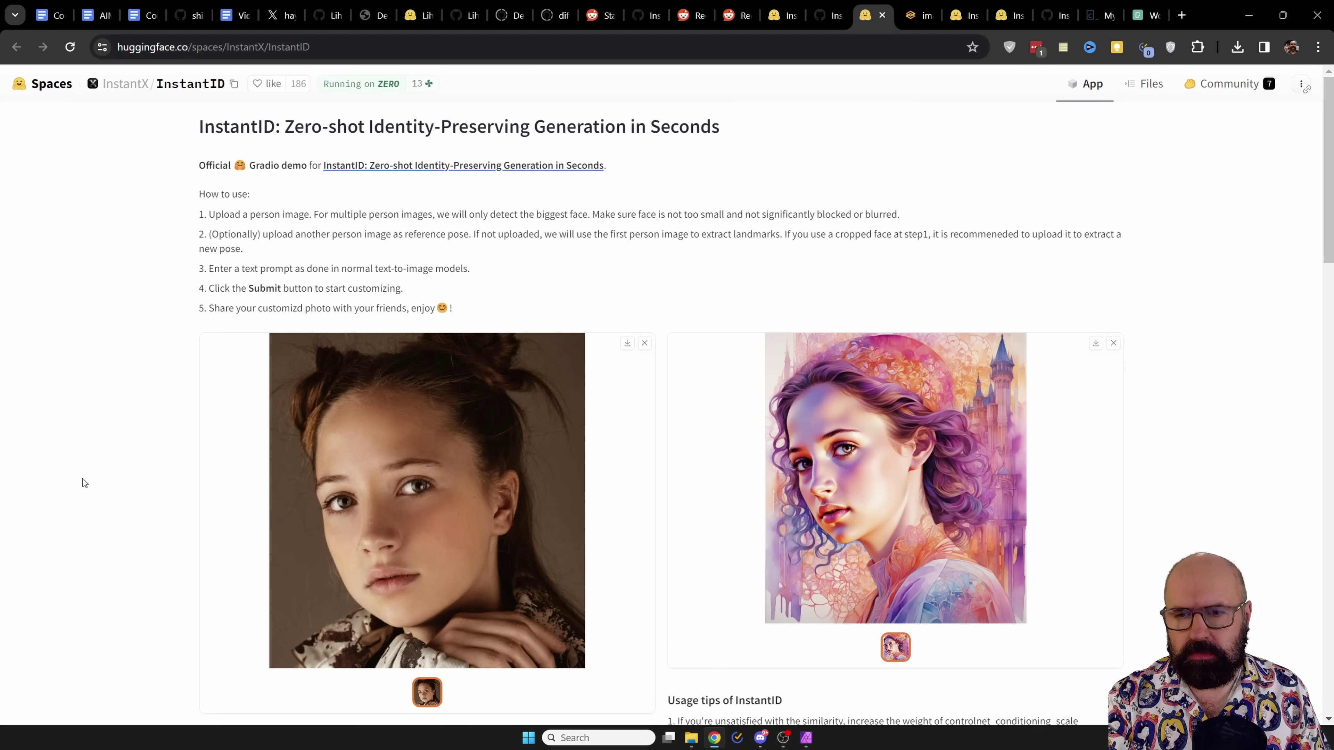
scroll(101, 513, down, 8)
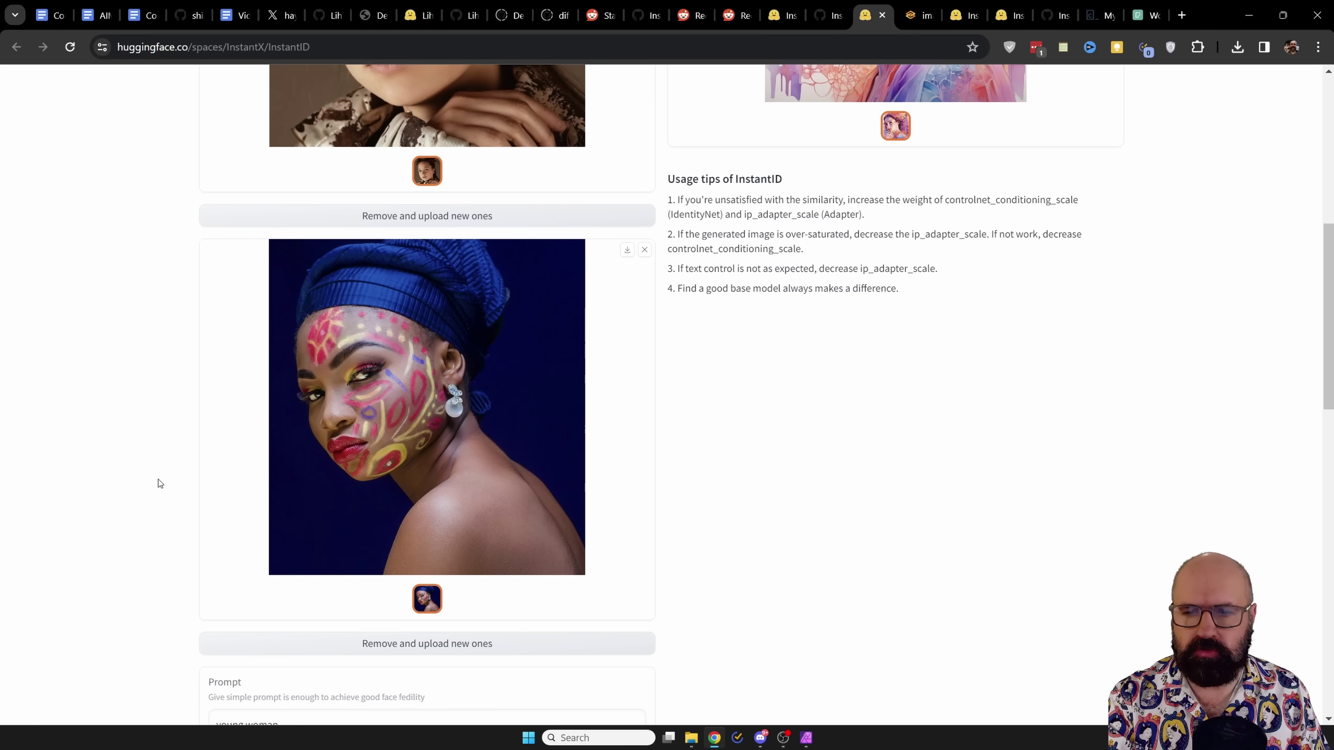
scroll(137, 490, down, 2)
scroll(136, 492, down, 5)
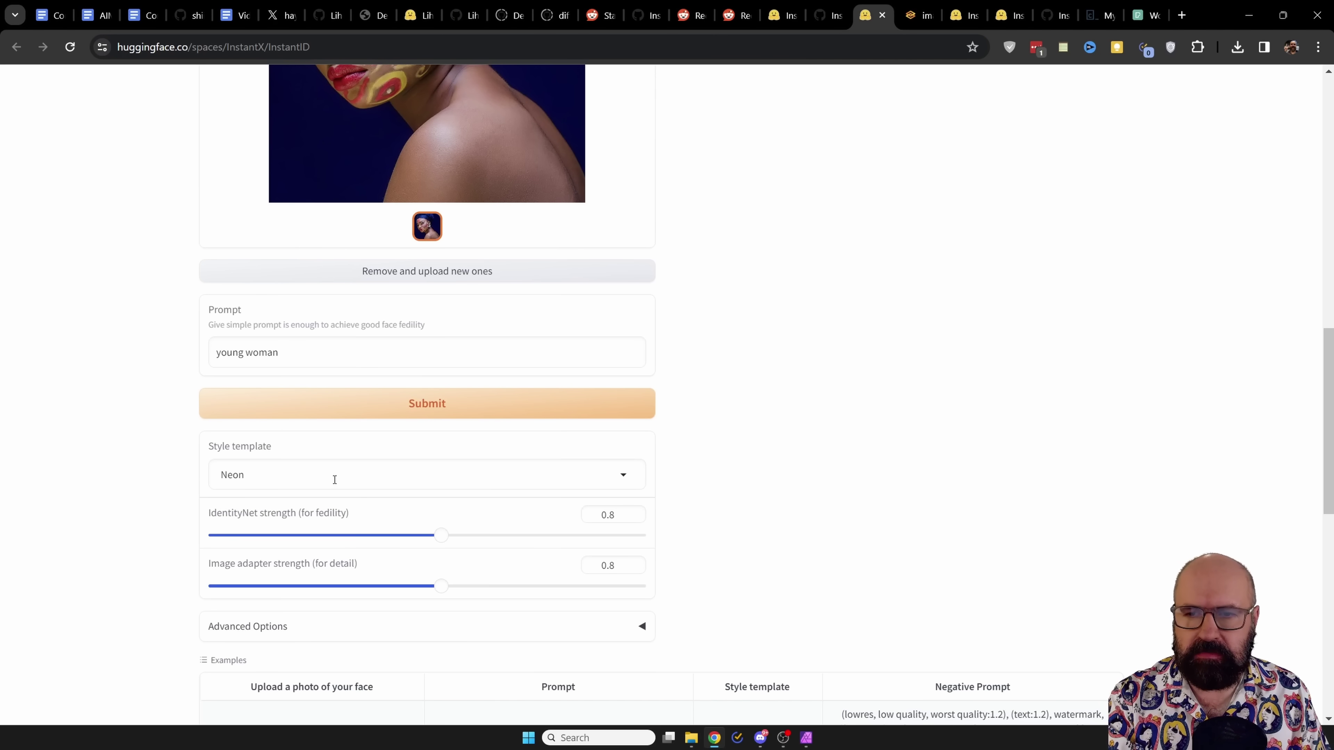
scroll(196, 466, up, 14)
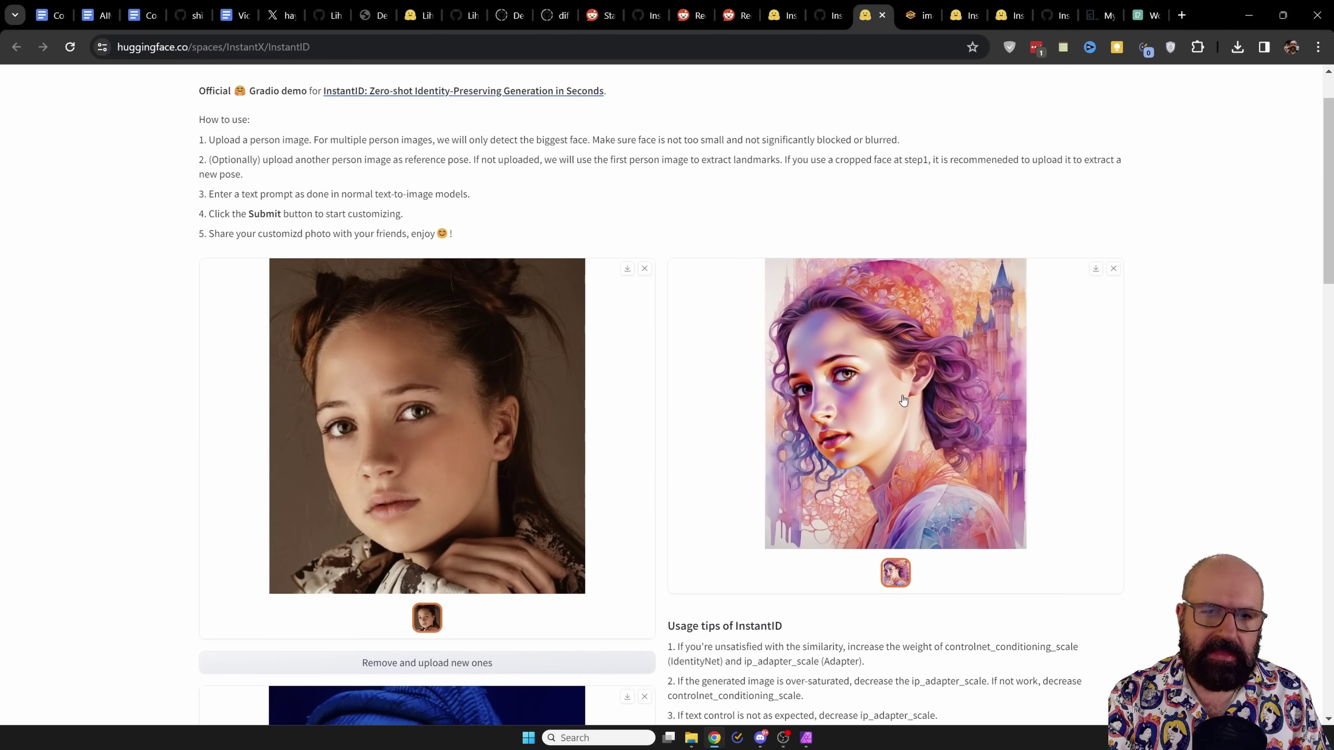